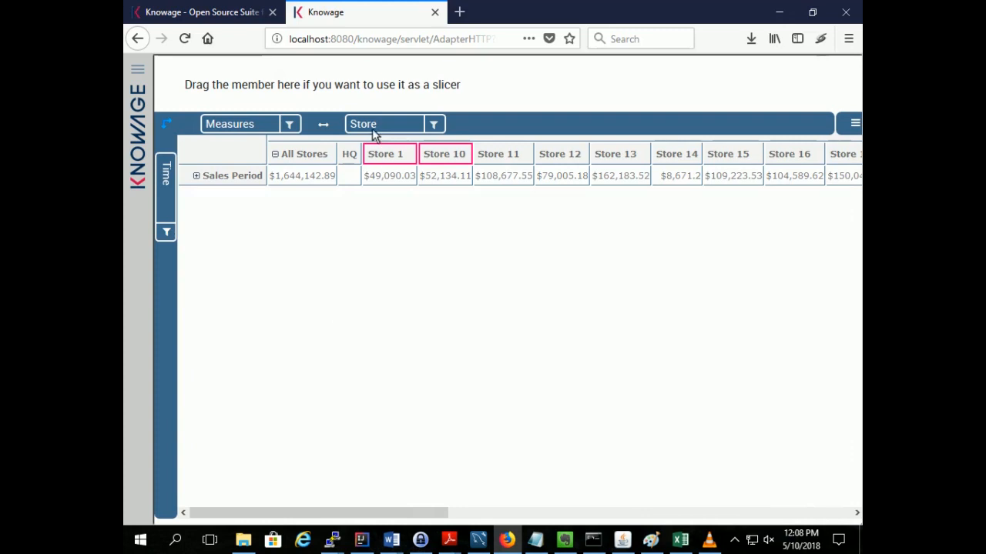
# Examine the store members under All Stores in the Store filter and the options in the Measures filter
pyautogui.click(437, 124)
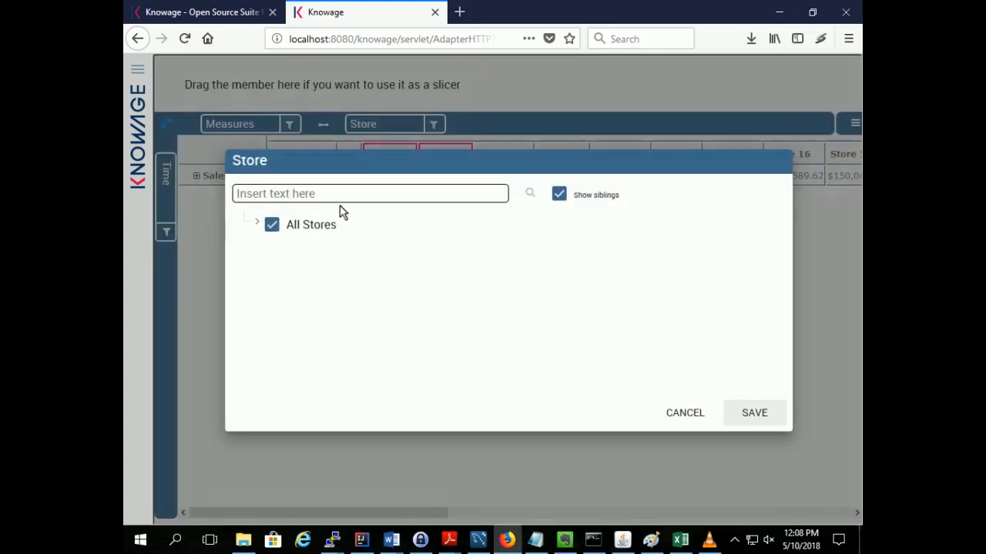
pyautogui.click(259, 225)
pyautogui.scroll(-2, 464, 327)
pyautogui.scroll(-9, 464, 327)
pyautogui.scroll(11, 464, 326)
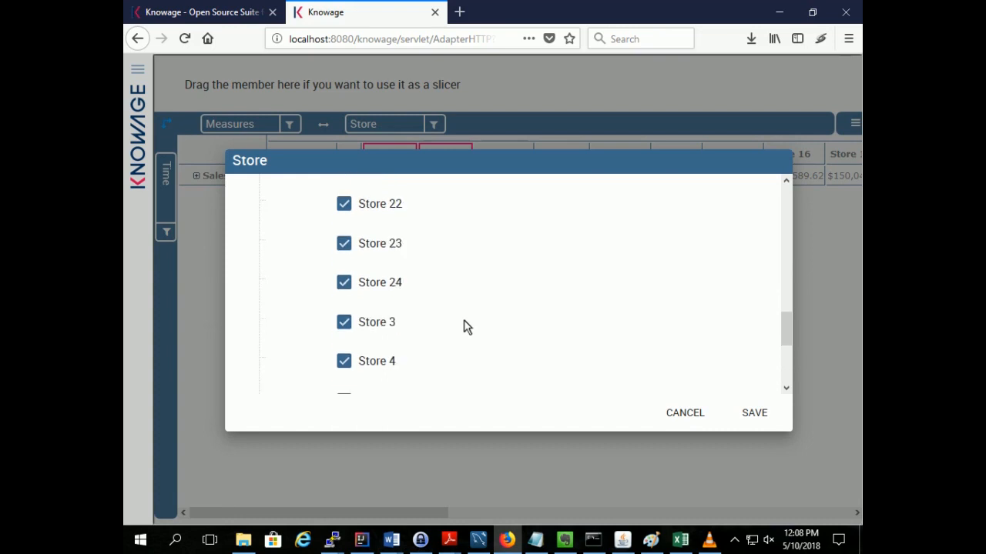
pyautogui.click(684, 412)
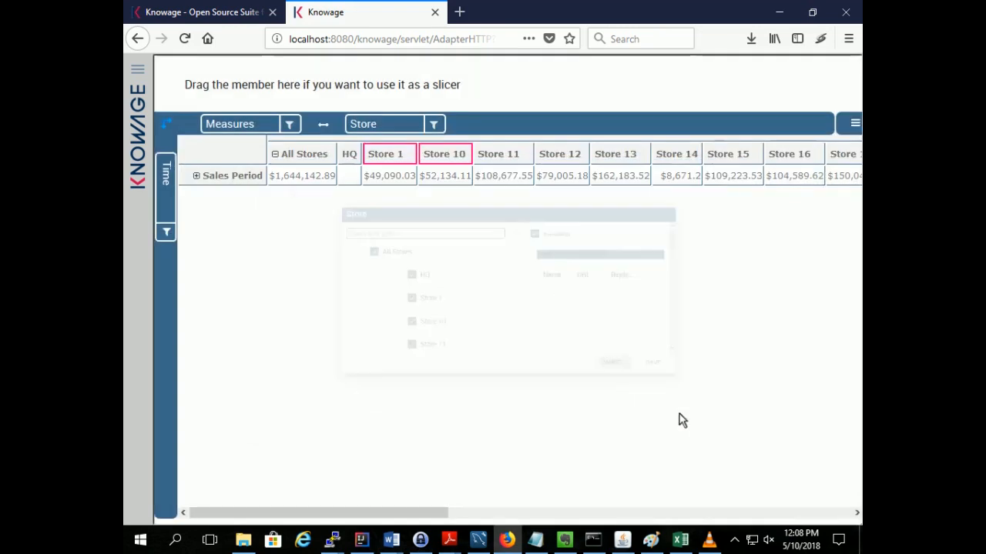
pyautogui.click(290, 125)
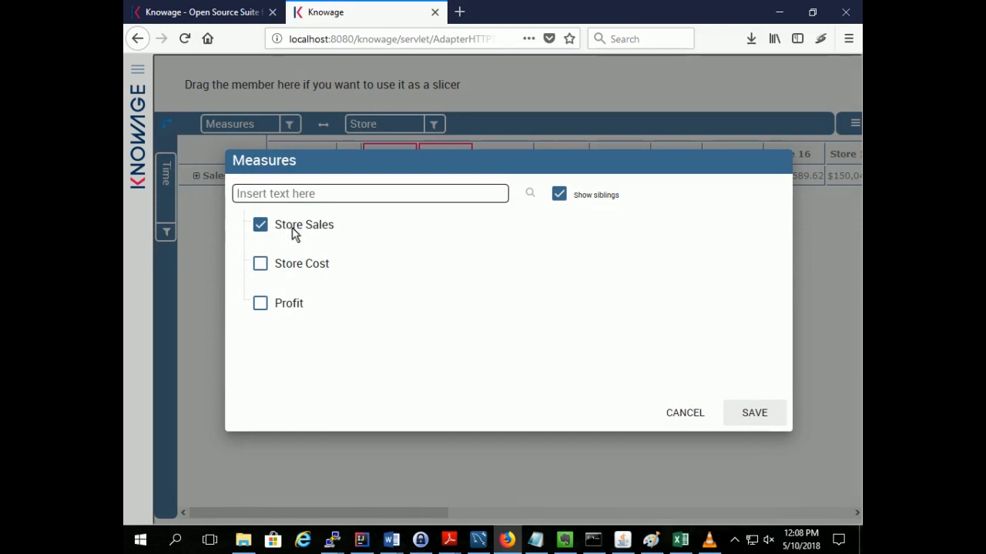
pyautogui.click(693, 412)
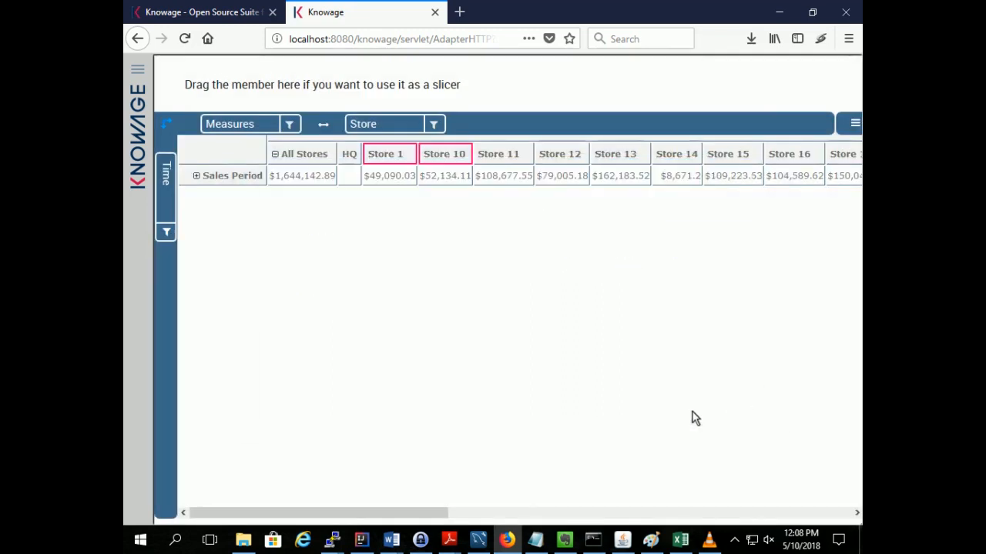
# Expand the Sales Period rows down to 2011 and show the months of its Q1 and Q2
pyautogui.click(196, 176)
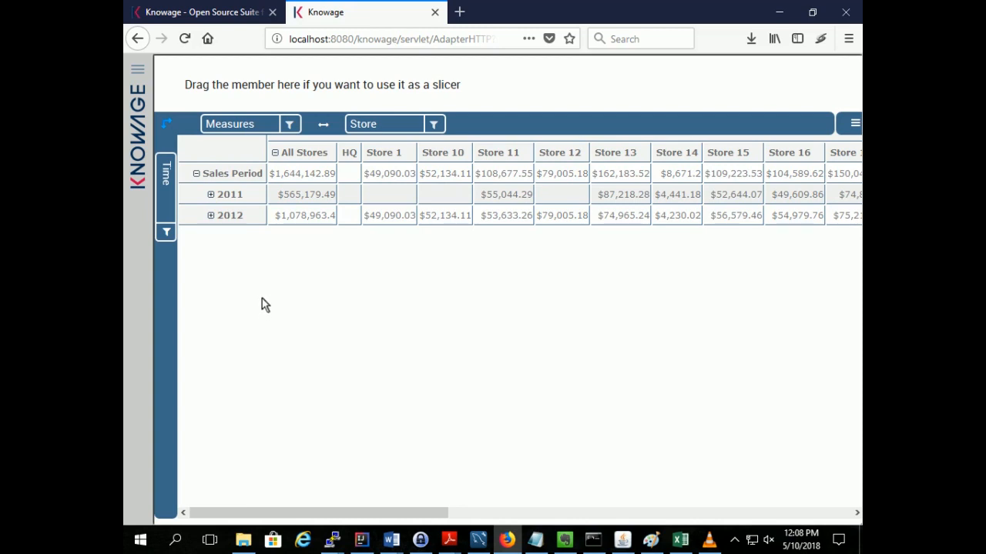
pyautogui.click(211, 194)
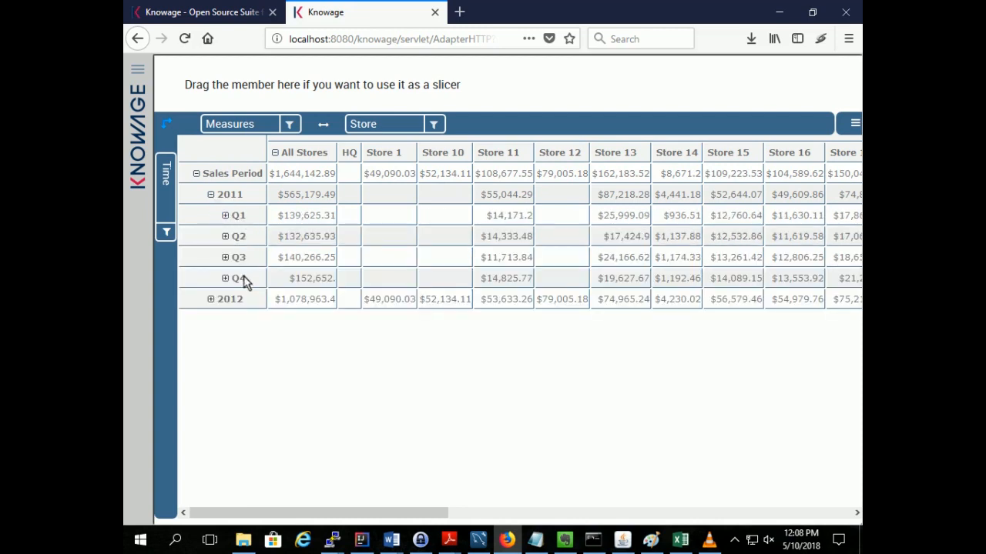
pyautogui.click(225, 216)
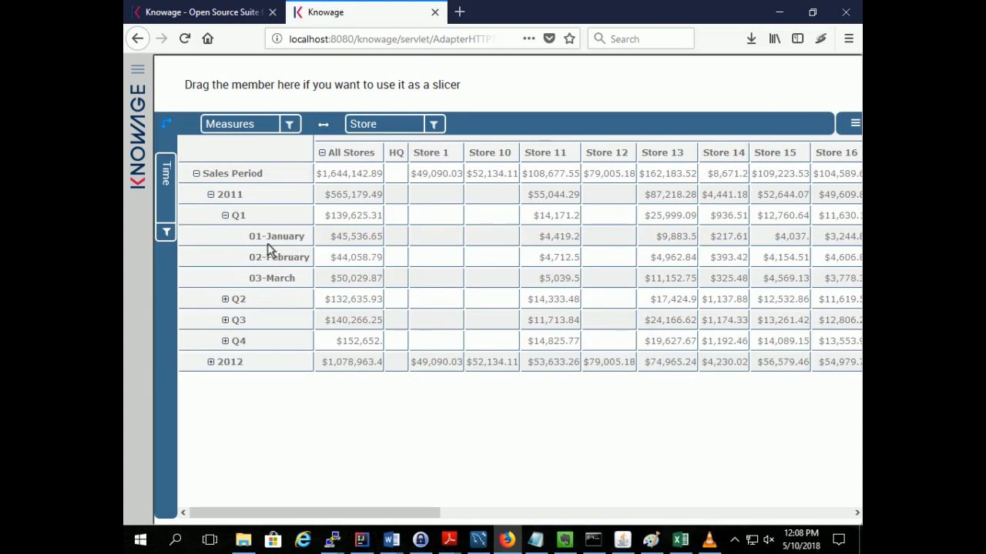
pyautogui.click(225, 299)
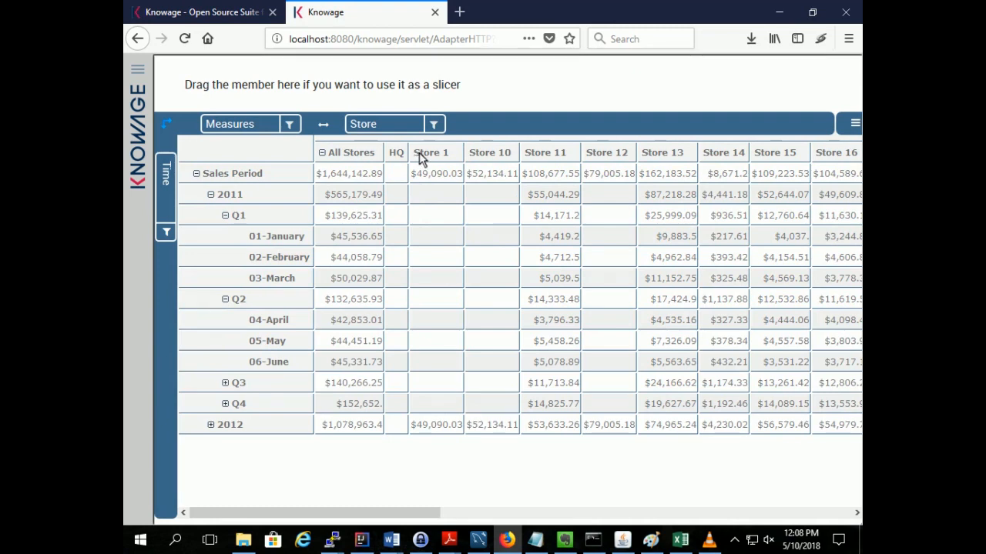
# Examine the Store 1 column, then Store 11's sales for 2011 and for Q1 of that year
pyautogui.moveTo(421, 156); pyautogui.dragTo(454, 158)
pyautogui.moveTo(529, 201); pyautogui.dragTo(581, 204)
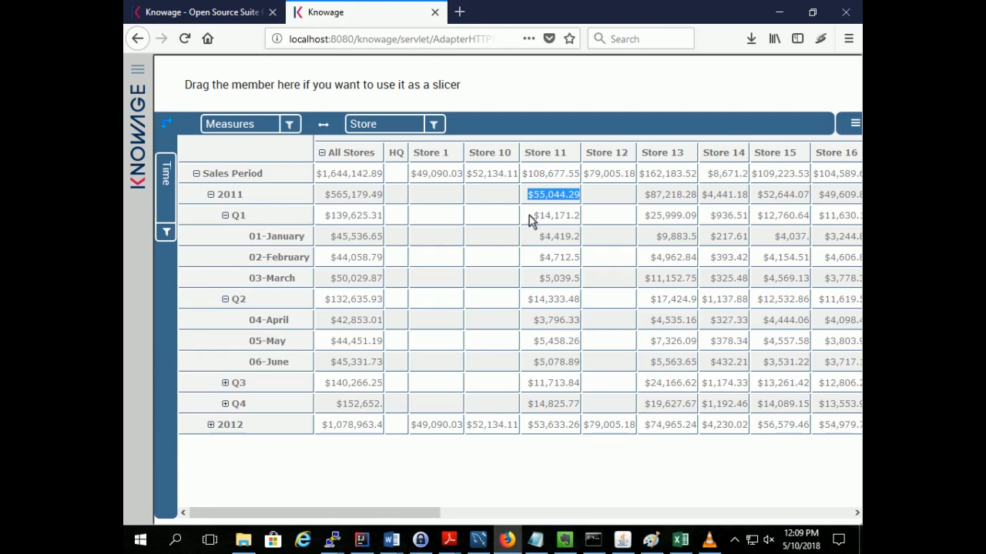
pyautogui.moveTo(534, 219); pyautogui.dragTo(572, 219)
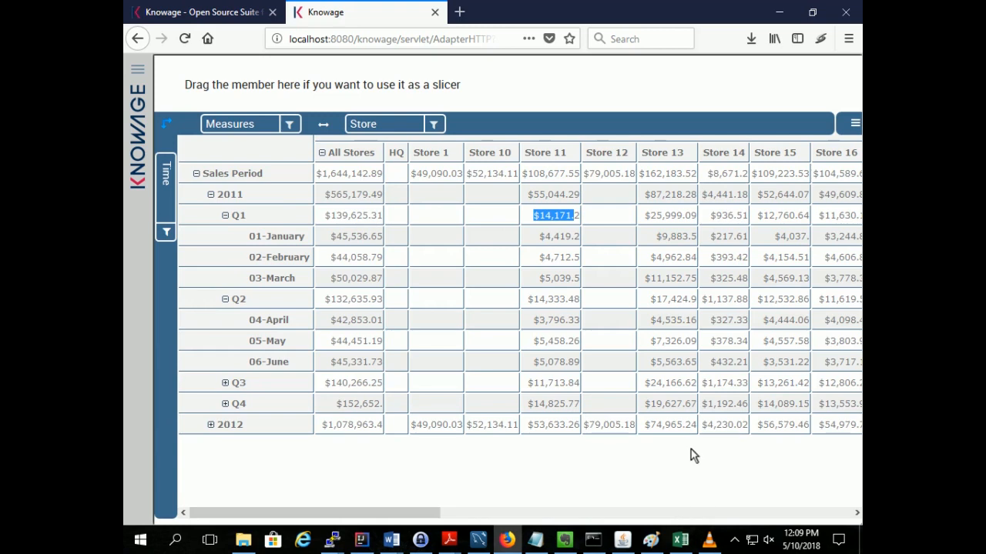
# Switch to the Store Sales workbook in Excel and examine the field list of the pivot table on the Pivot sheet
pyautogui.click(680, 540)
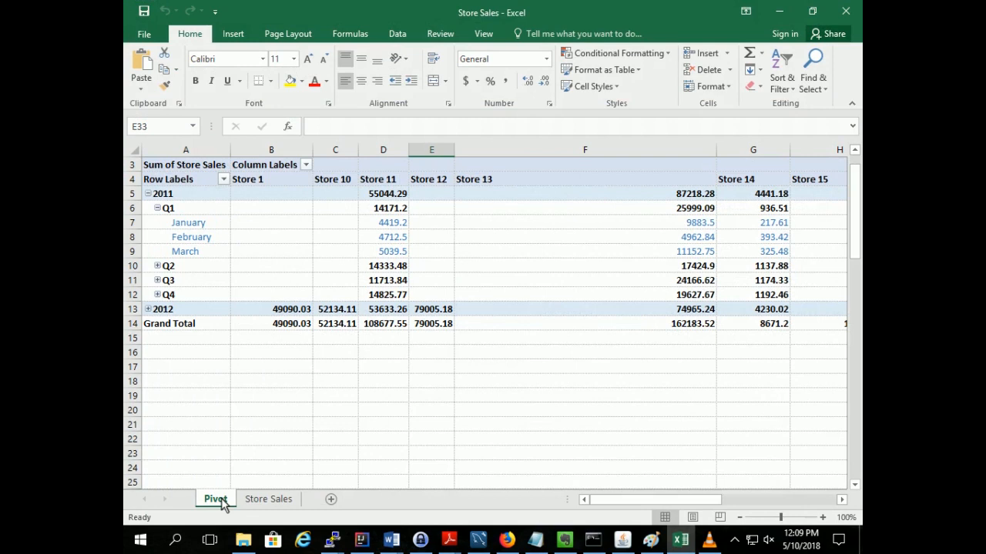
pyautogui.moveTo(295, 213)
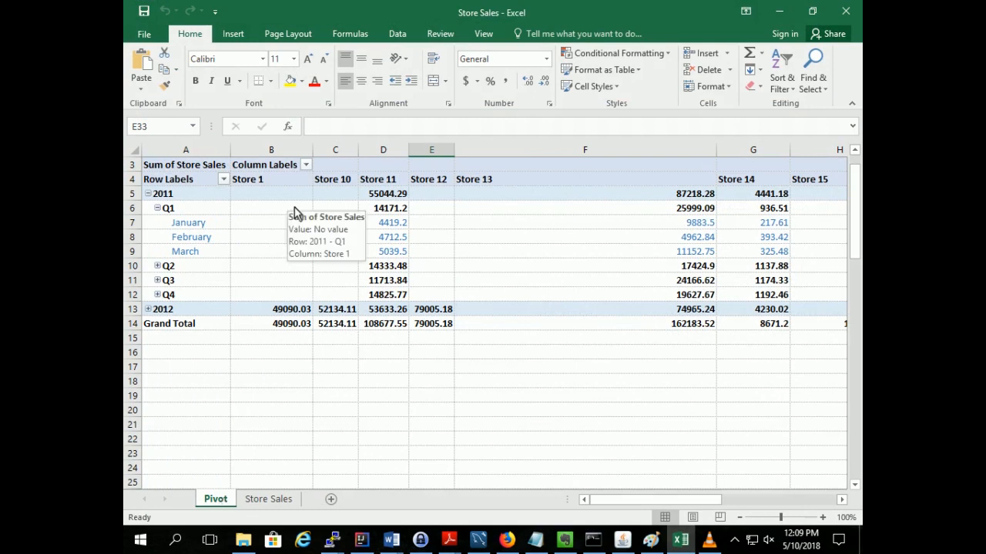
pyautogui.moveTo(265, 197)
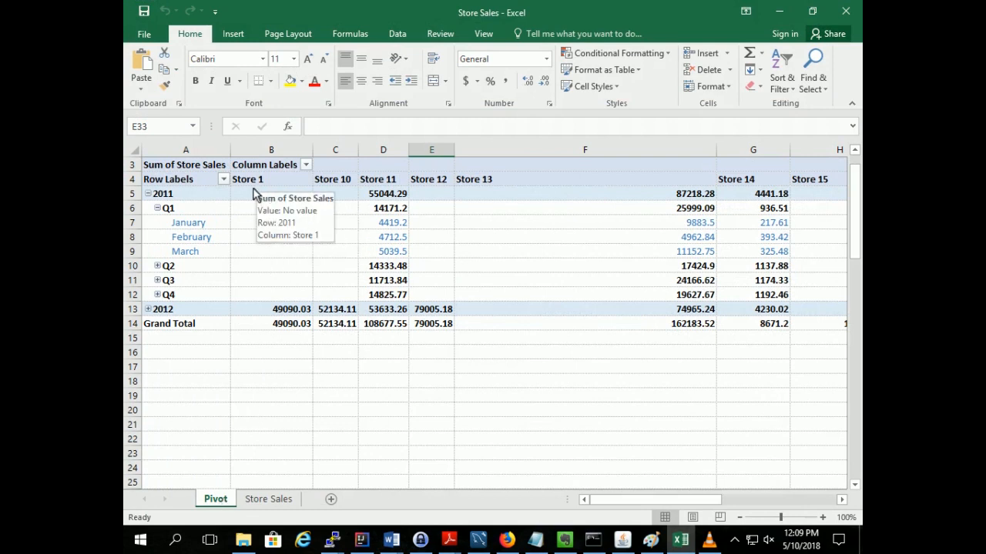
pyautogui.click(254, 198)
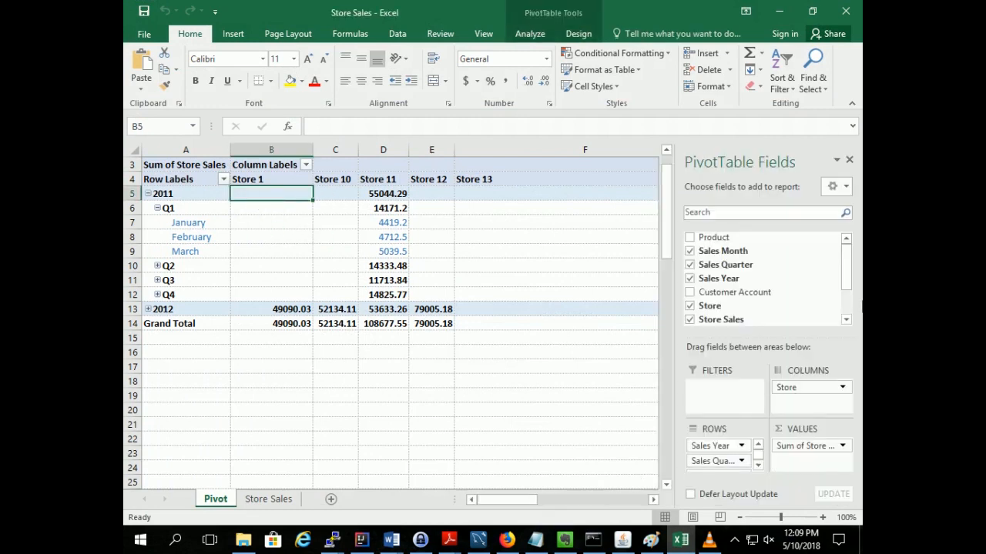
pyautogui.moveTo(847, 269); pyautogui.dragTo(849, 297)
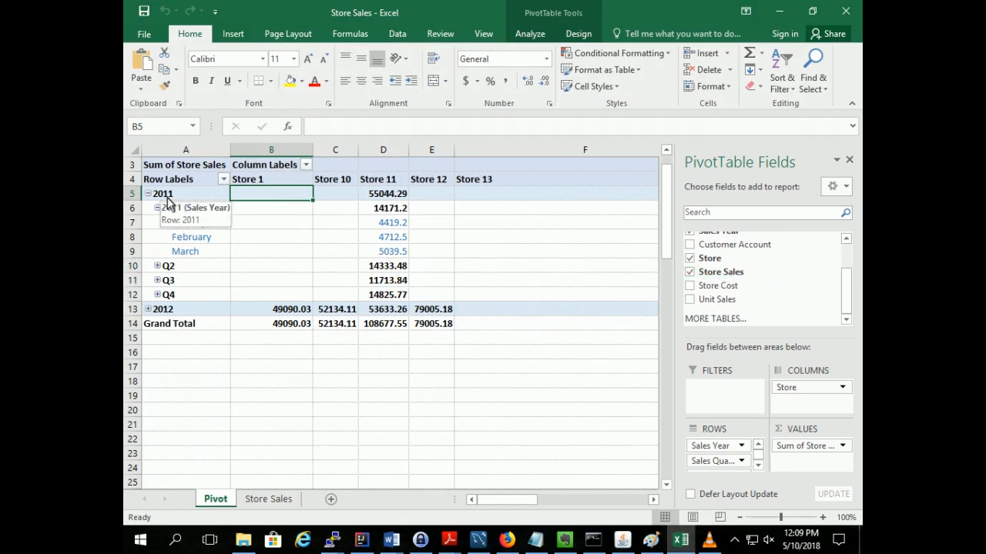
# Inspect Store 11's pivot table sales for 2011, its Q1, and the months January, February and March
pyautogui.click(377, 198)
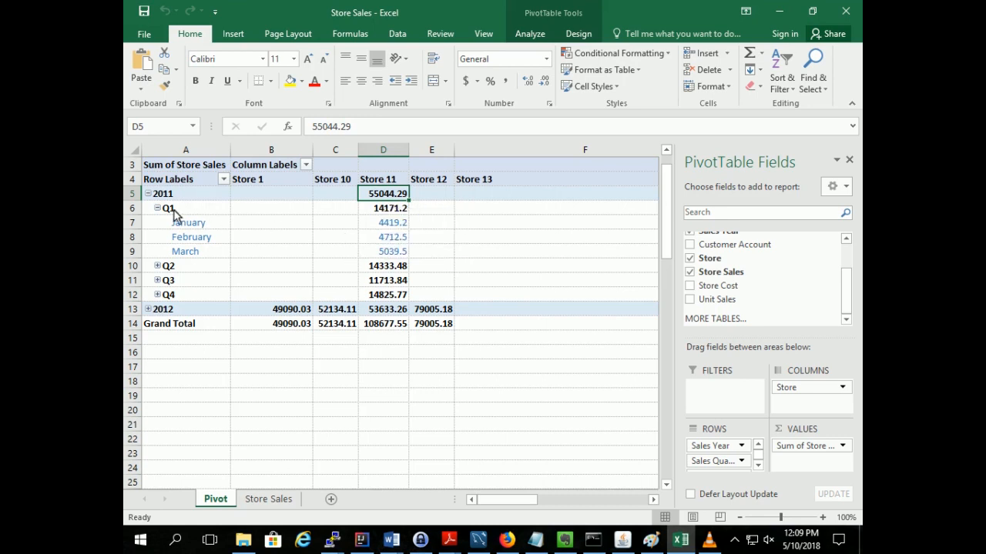
pyautogui.click(376, 212)
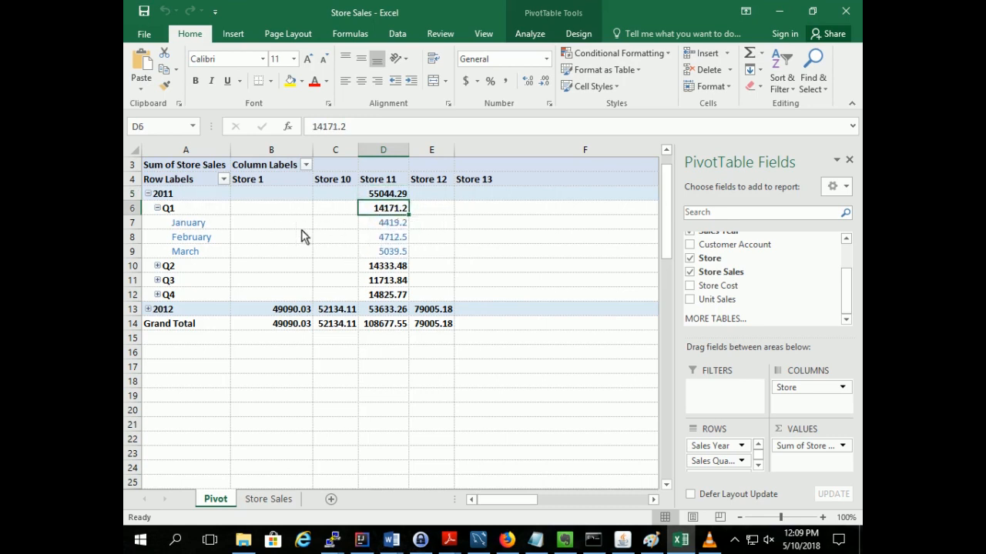
pyautogui.click(396, 223)
pyautogui.click(386, 239)
pyautogui.click(387, 253)
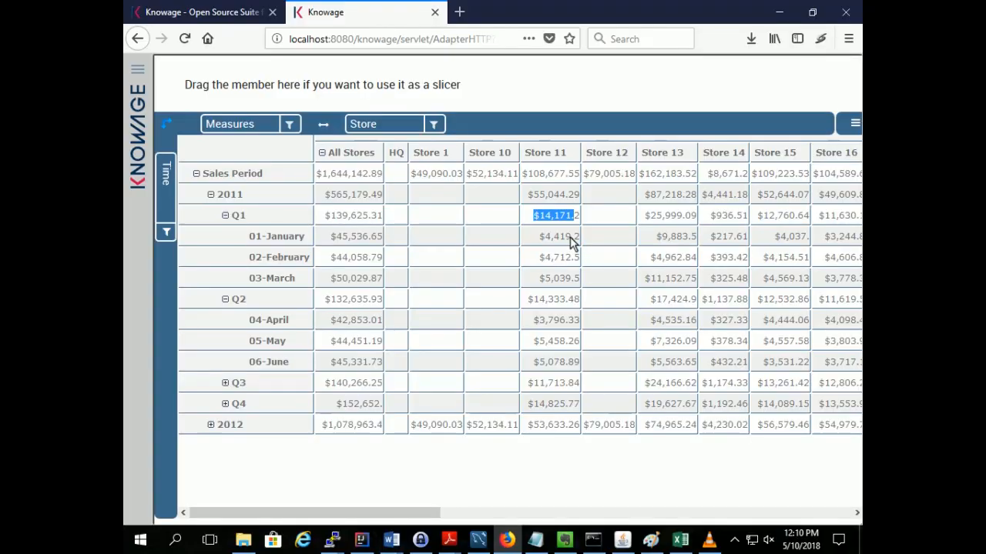
# Return to the Knowage report and compare Store 11's total sales for 2011 and 2012
pyautogui.click(569, 240)
pyautogui.moveTo(525, 157); pyautogui.dragTo(570, 160)
pyautogui.click(568, 159)
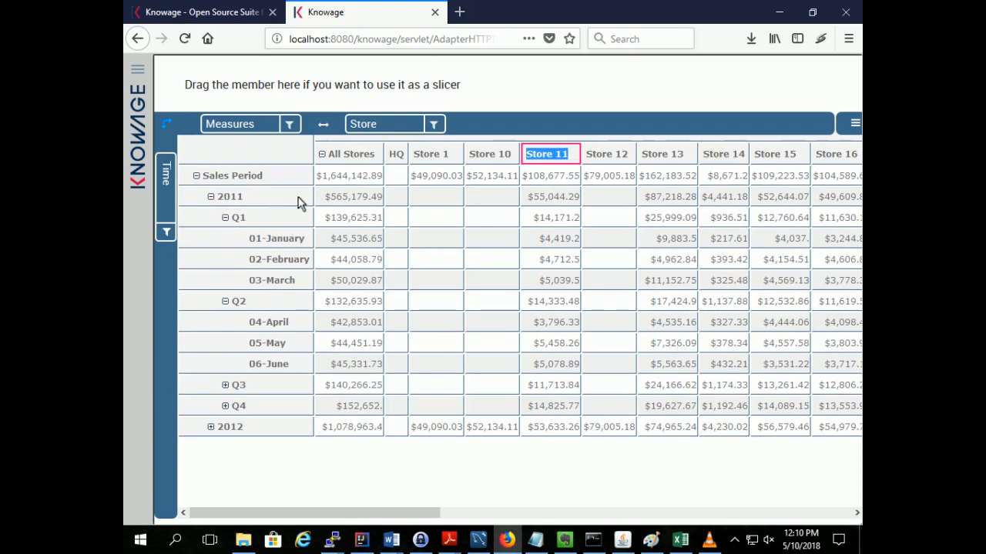
pyautogui.moveTo(530, 202); pyautogui.dragTo(579, 202)
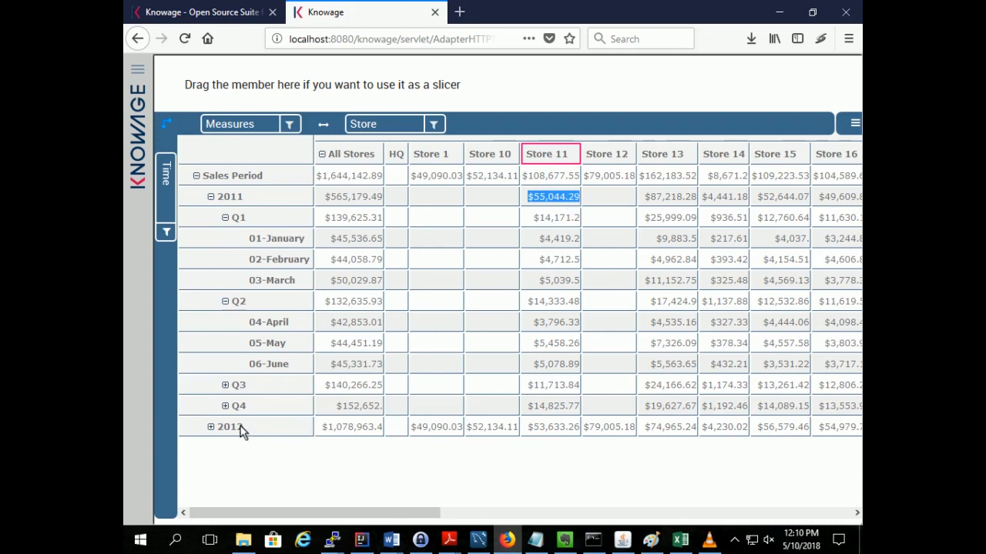
pyautogui.moveTo(529, 431); pyautogui.dragTo(580, 438)
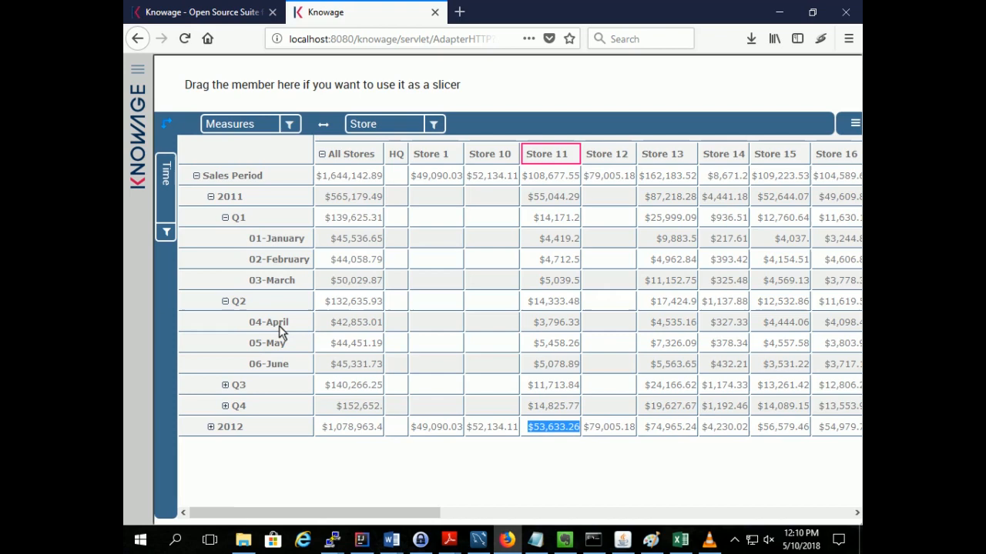
# Switch to the Excel pivot table and compare Store 11's total sales for 2011 and 2012
pyautogui.click(680, 539)
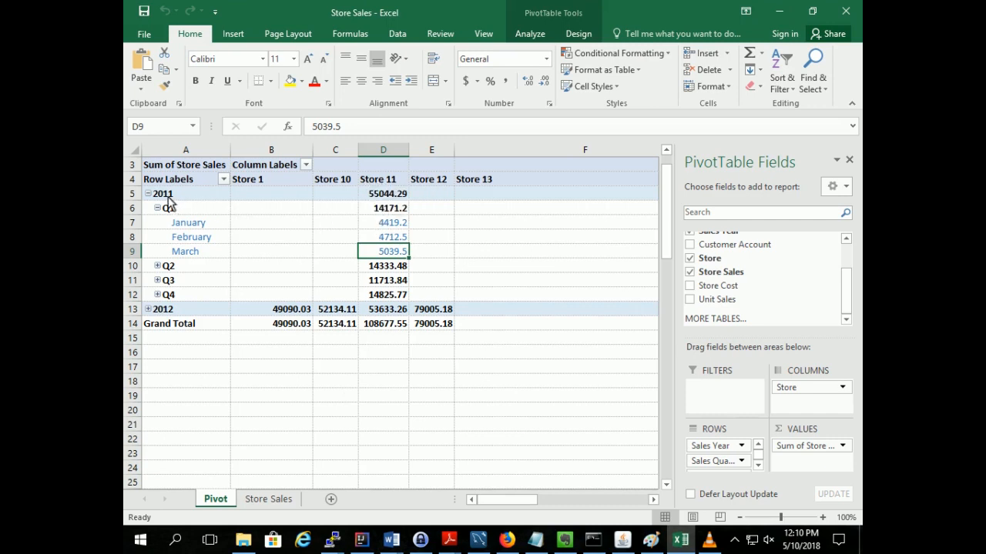
pyautogui.click(387, 196)
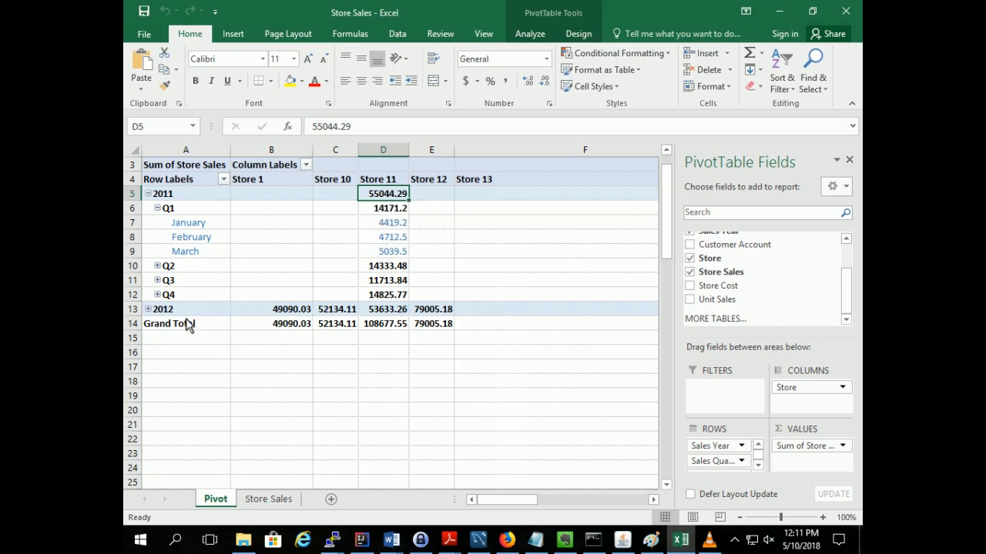
pyautogui.click(374, 312)
pyautogui.moveTo(393, 315)
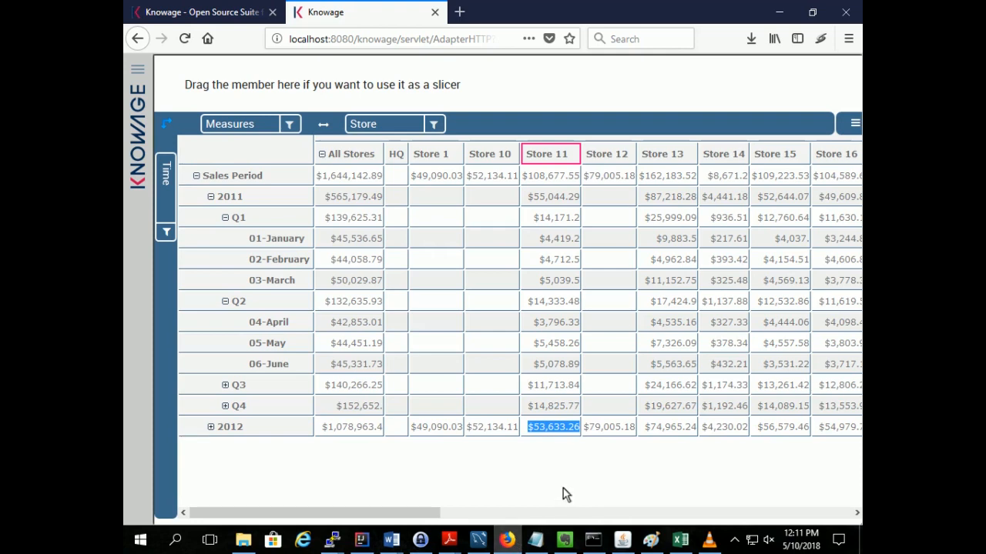
# Return to Knowage and replace the Store Sales measure with Store Cost in the report
pyautogui.click(562, 485)
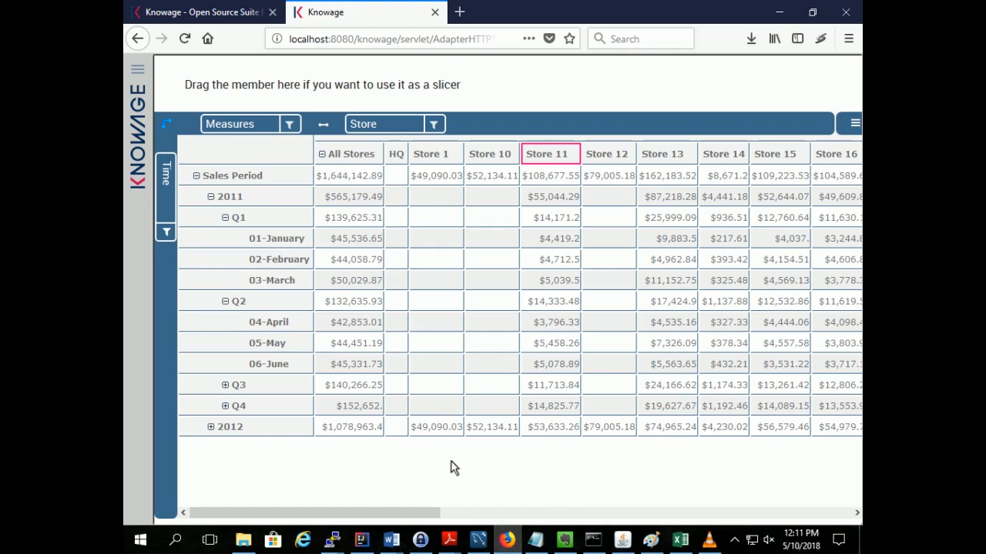
pyautogui.click(289, 124)
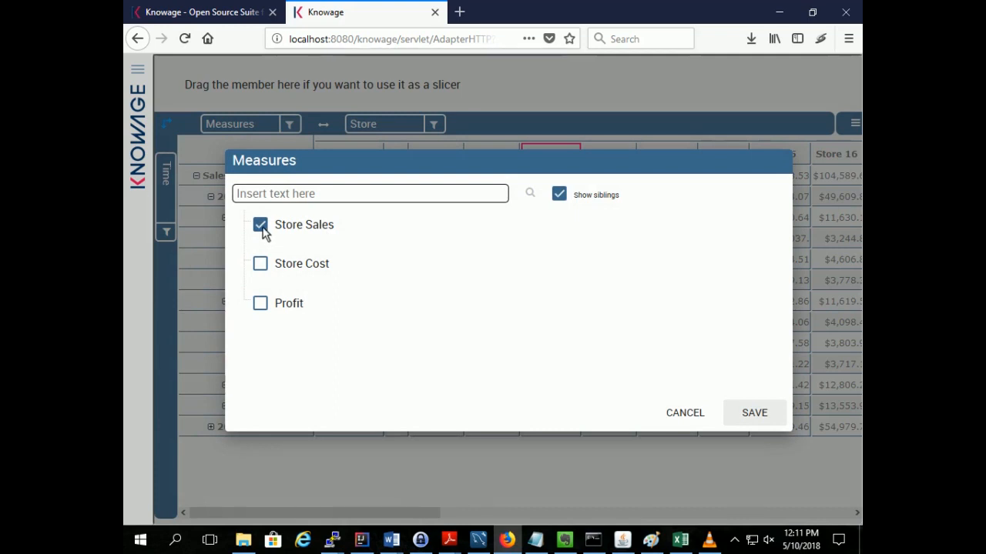
pyautogui.click(261, 231)
pyautogui.click(263, 266)
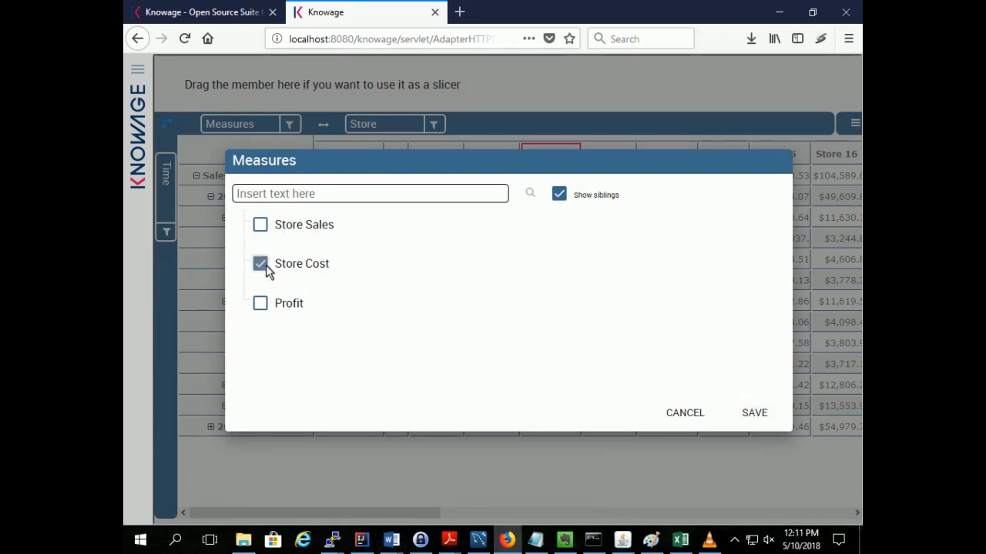
pyautogui.click(750, 414)
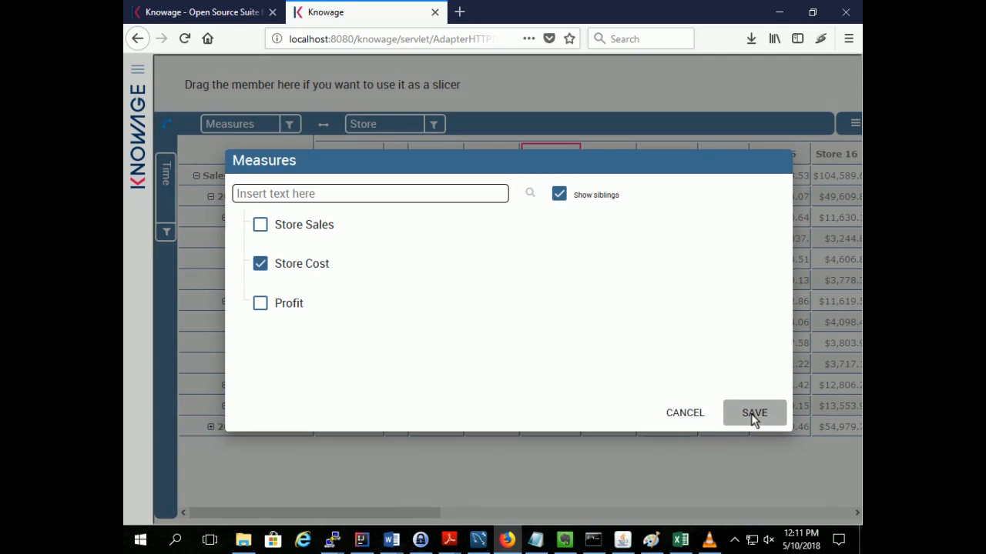
pyautogui.click(751, 413)
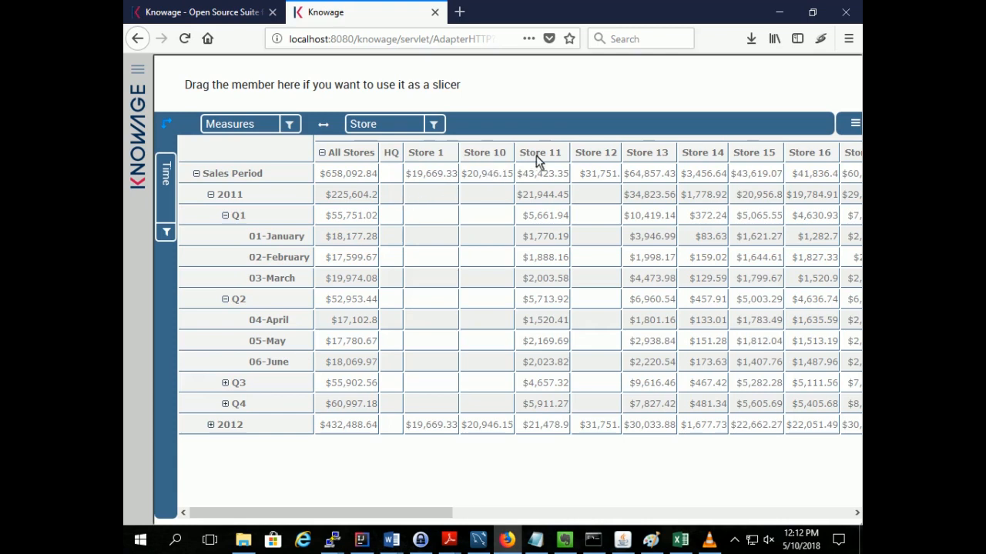
# Examine Store 11's cost for the whole Sales Period, for 2011 and for 2012
pyautogui.moveTo(520, 153); pyautogui.dragTo(563, 155)
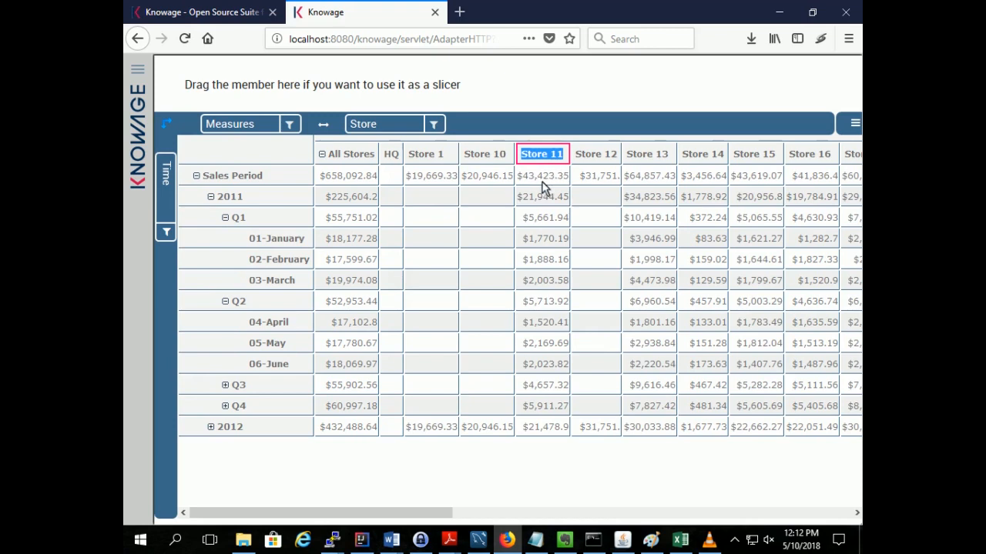
pyautogui.moveTo(518, 179); pyautogui.dragTo(568, 182)
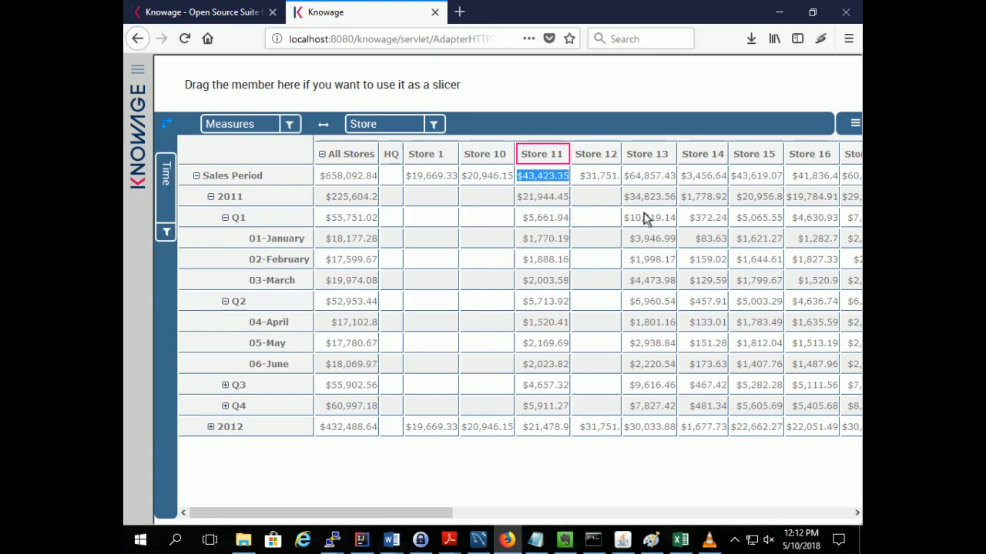
pyautogui.moveTo(519, 197); pyautogui.dragTo(568, 206)
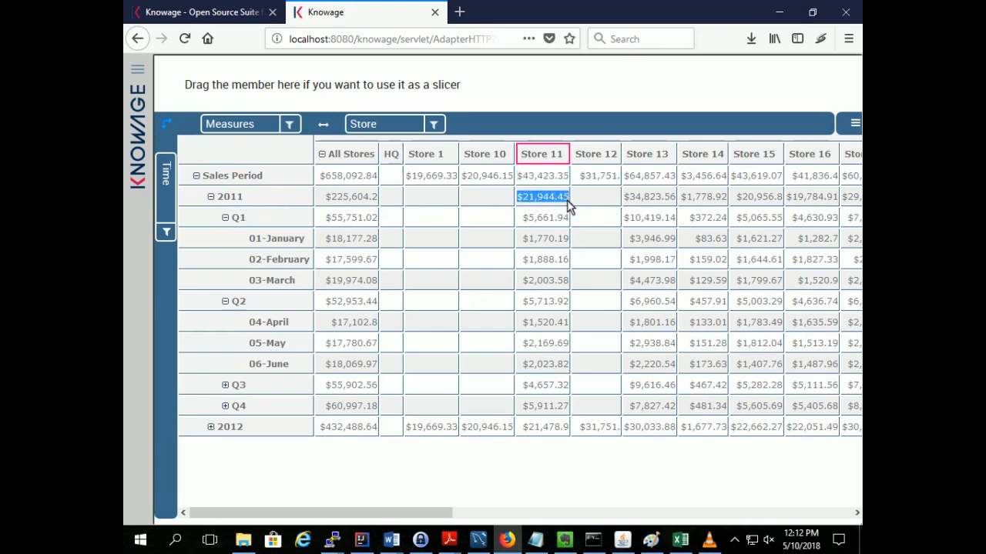
pyautogui.moveTo(523, 430); pyautogui.dragTo(572, 435)
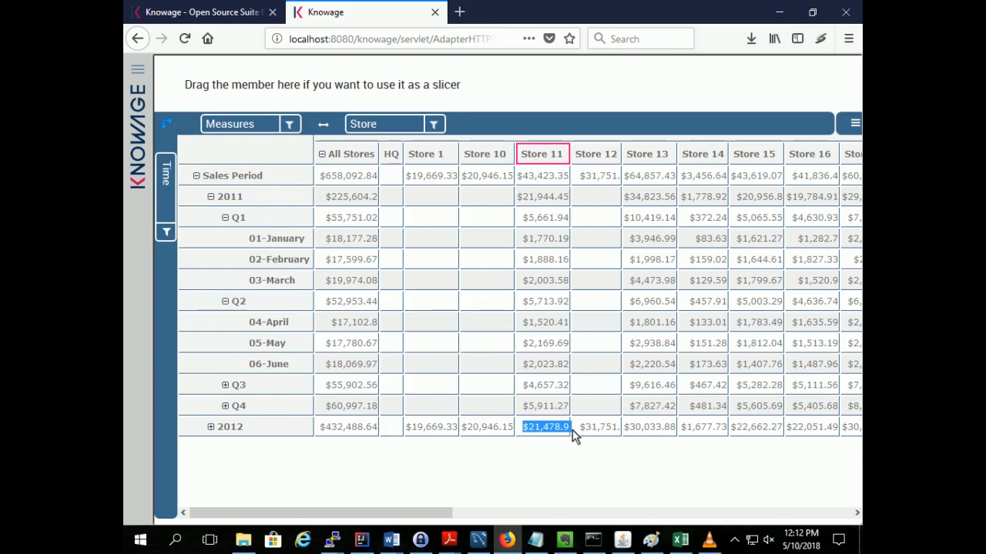
# Switch to the Excel pivot table and replace the Store Sales values with Store Cost
pyautogui.click(680, 542)
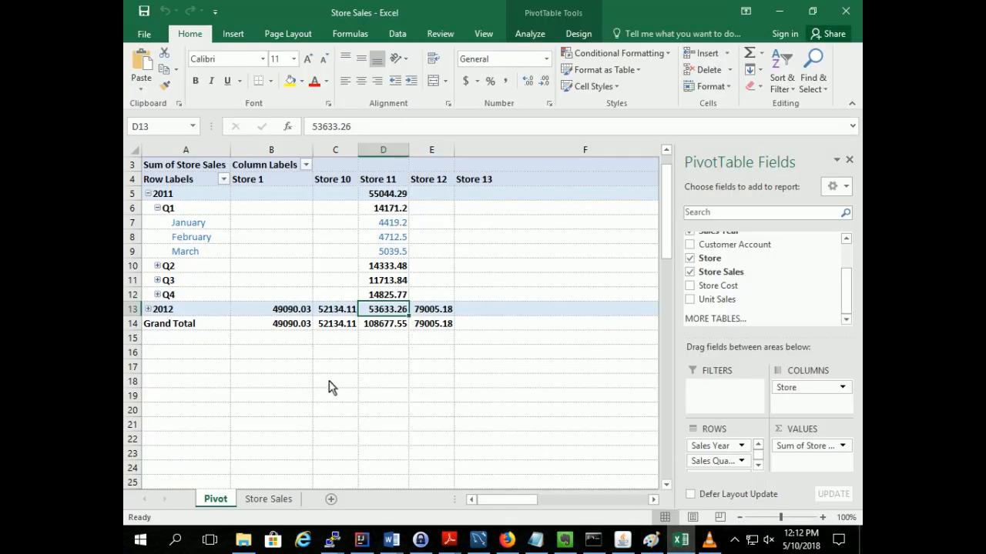
pyautogui.click(689, 274)
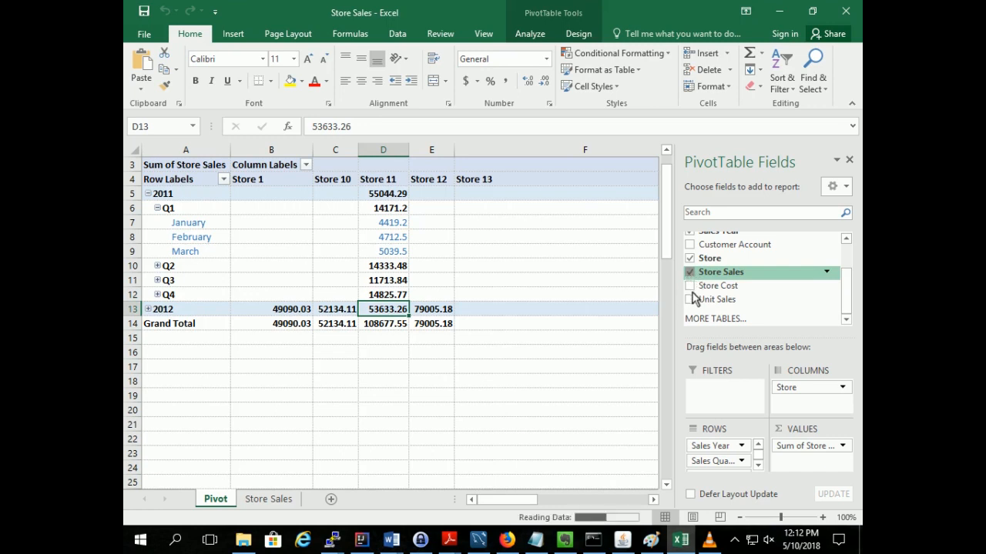
pyautogui.click(689, 285)
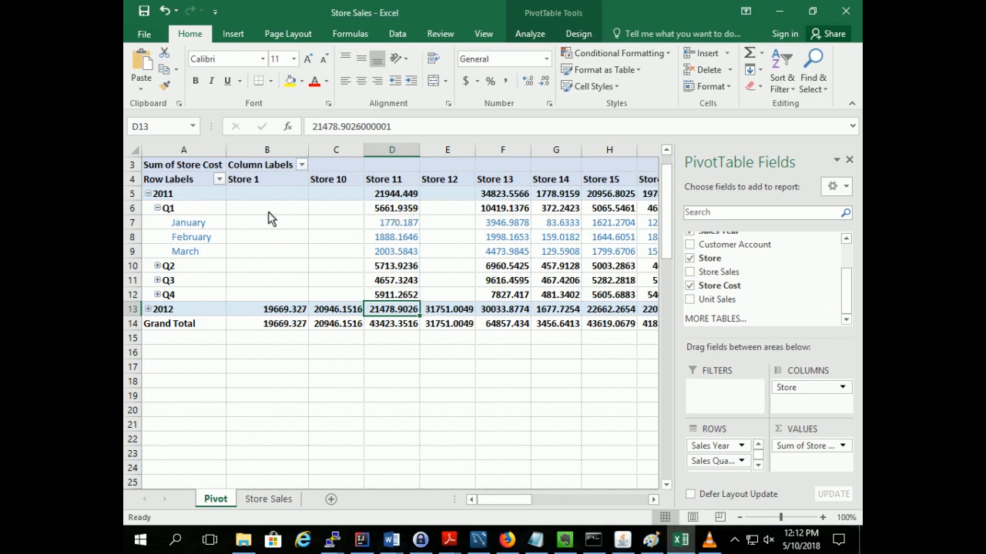
# Examine Store 11's cost for 2011 and 2012 in the pivot table
pyautogui.click(388, 197)
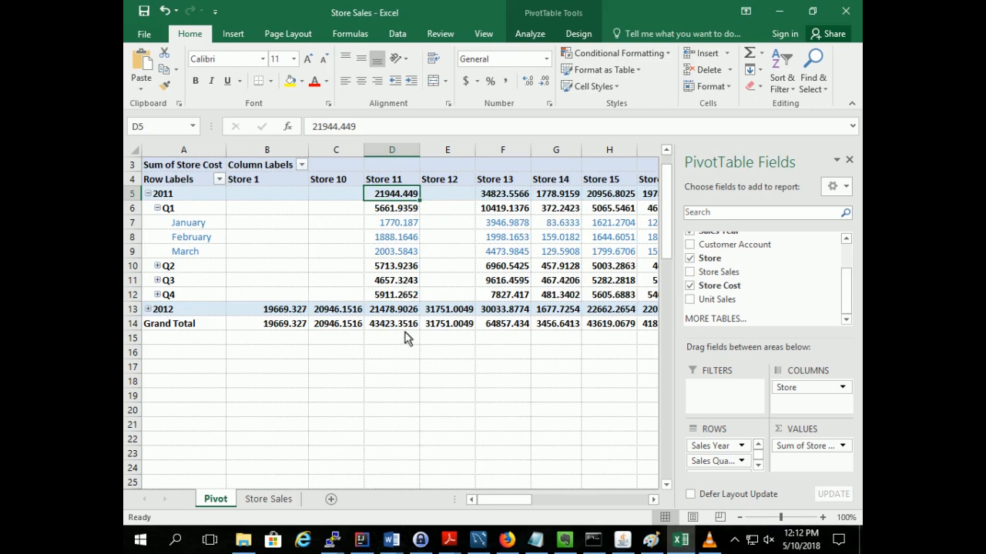
pyautogui.moveTo(413, 322)
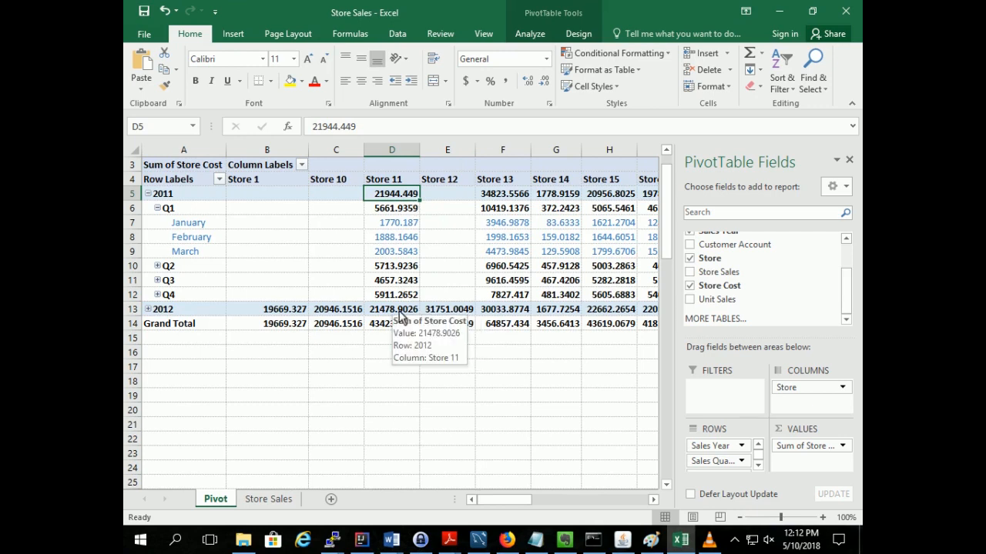
pyautogui.click(398, 312)
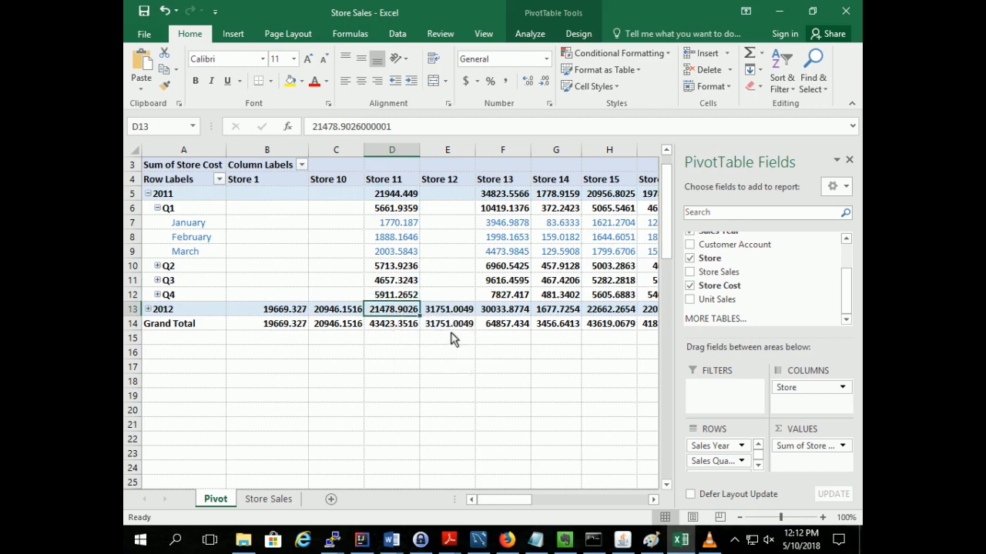
# Return to Knowage, review the problem description image in Paint, and minimize it after leaving full screen
pyautogui.click(506, 539)
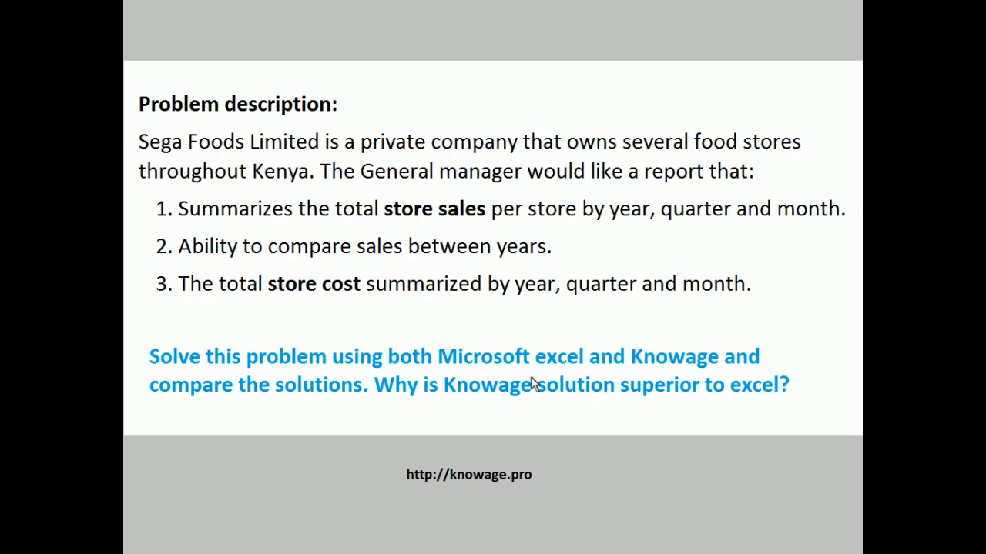
pyautogui.click(764, 407)
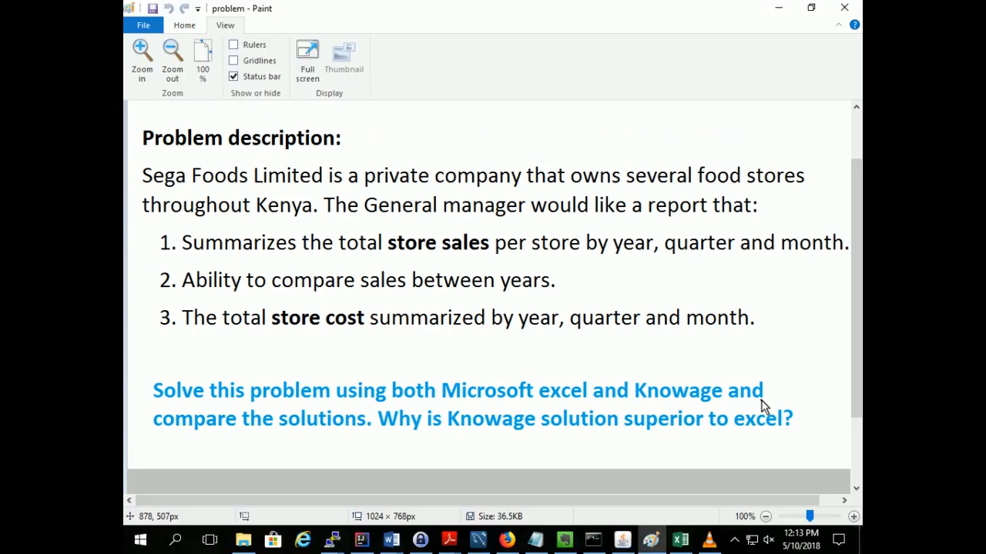
pyautogui.click(773, 9)
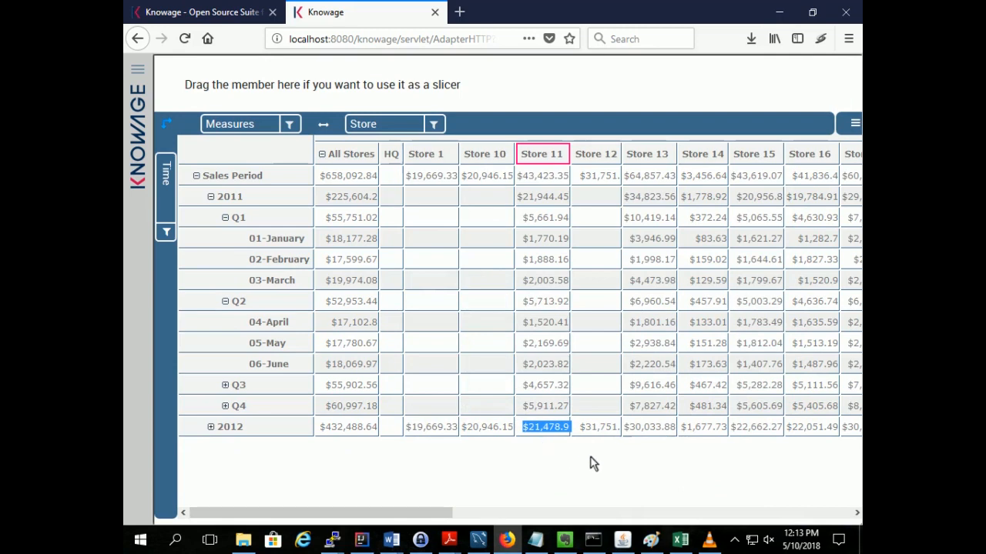
# Switch to Excel and examine the columns of the Store Sales source sheet, from Product through Unit Sales
pyautogui.click(680, 539)
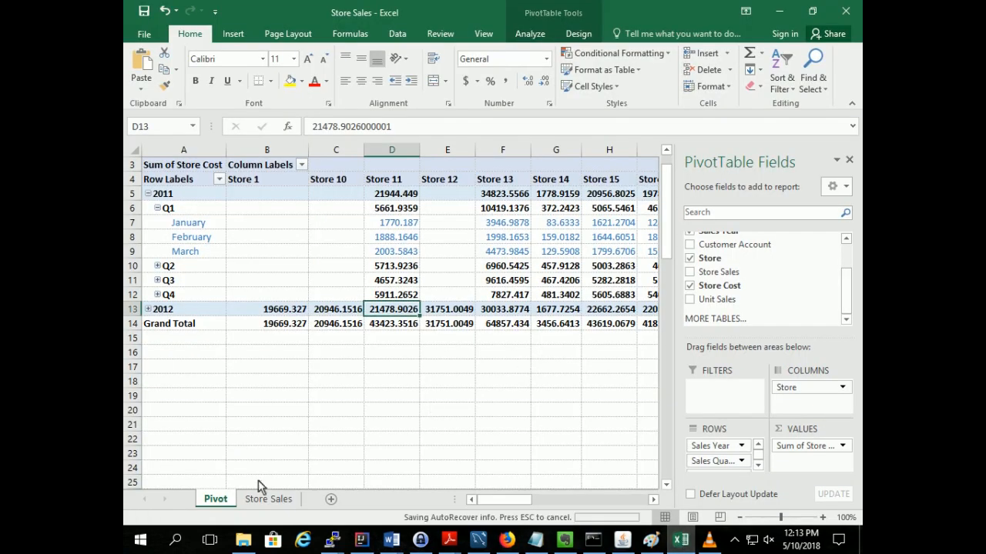
pyautogui.click(278, 500)
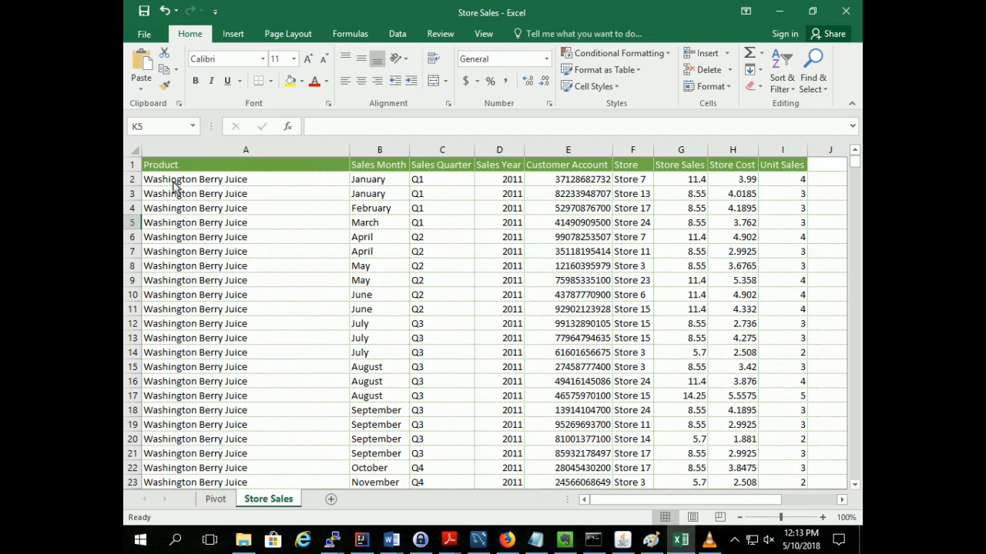
pyautogui.moveTo(158, 168); pyautogui.dragTo(800, 352)
pyautogui.click(570, 280)
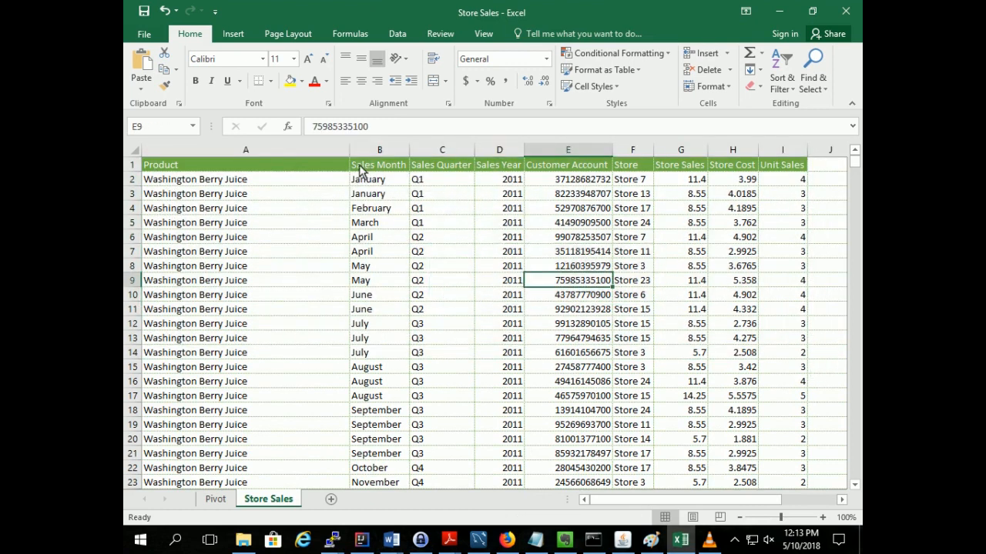
pyautogui.click(387, 167)
pyautogui.click(424, 168)
pyautogui.click(513, 171)
pyautogui.click(569, 169)
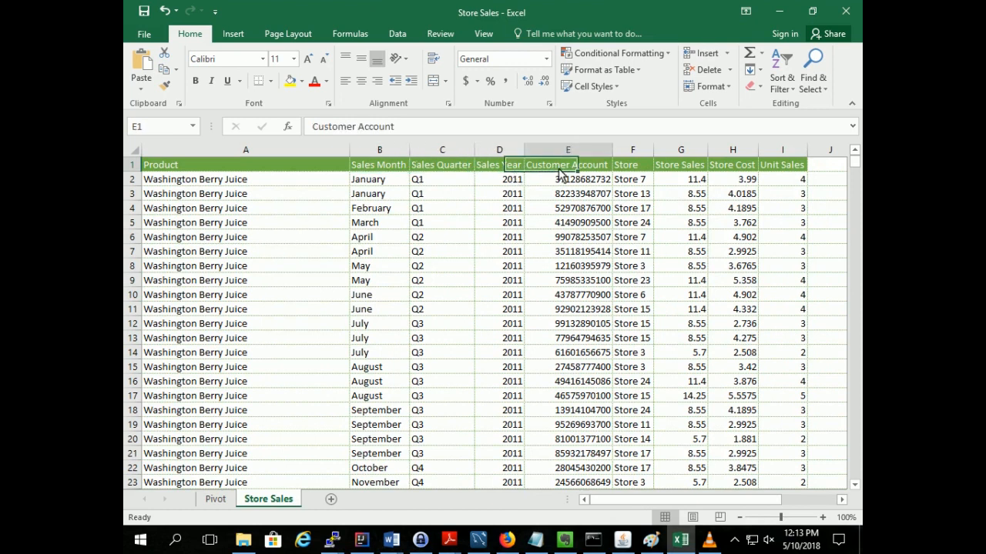
pyautogui.click(632, 169)
pyautogui.click(676, 168)
pyautogui.click(741, 171)
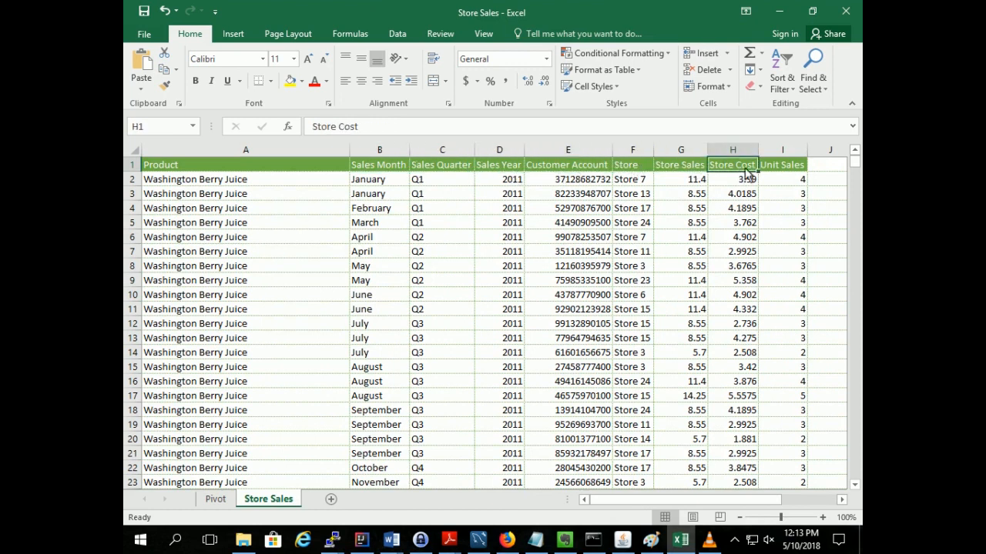
pyautogui.click(772, 170)
# Examine the last record of the Store Sales sheet and the empty rows below it to gauge the data size
pyautogui.moveTo(854, 163); pyautogui.dragTo(856, 481)
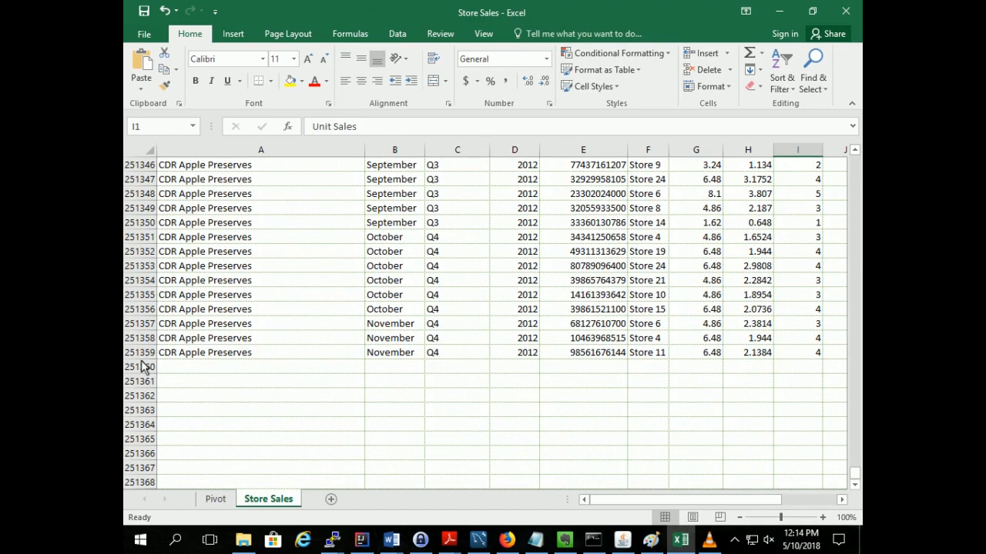
pyautogui.click(143, 353)
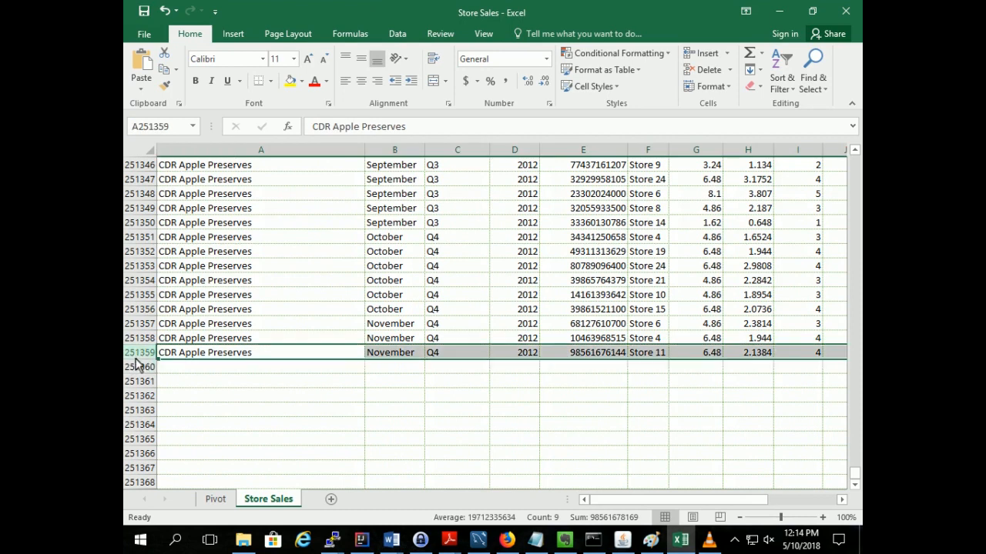
pyautogui.click(285, 393)
pyautogui.scroll(-15, 292, 395)
pyautogui.scroll(-16, 337, 385)
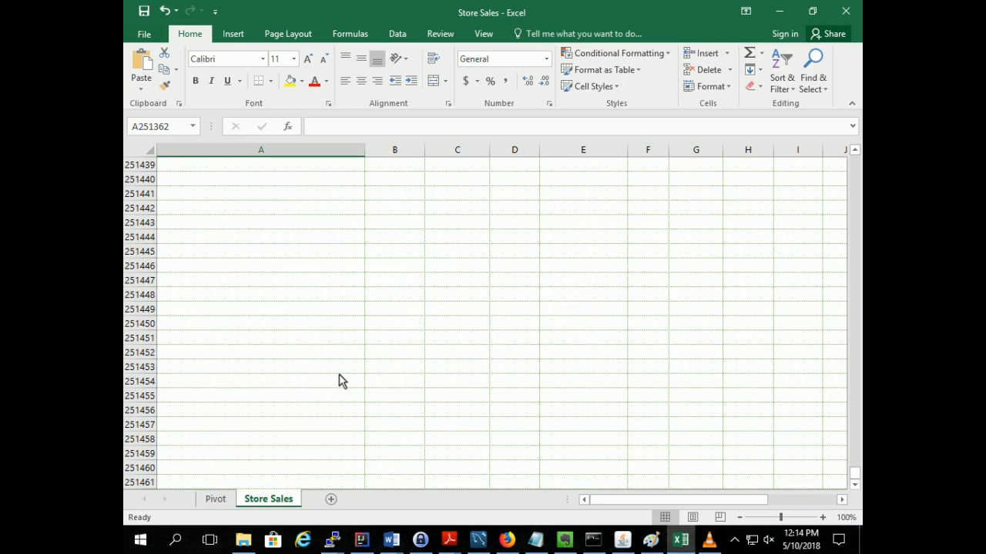
pyautogui.scroll(-3, 342, 382)
pyautogui.press('pagedown')
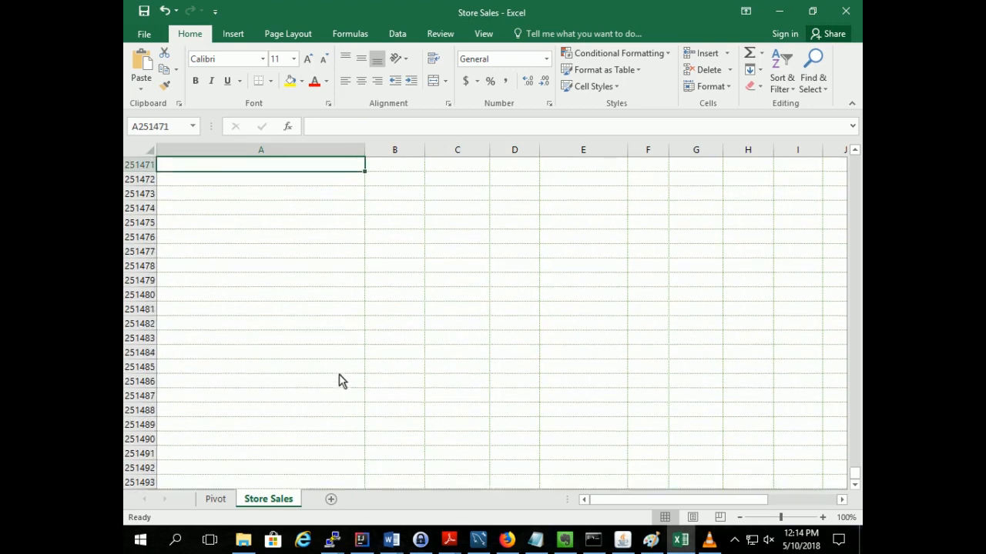
pyautogui.scroll(-1, 342, 382)
pyautogui.press('End')
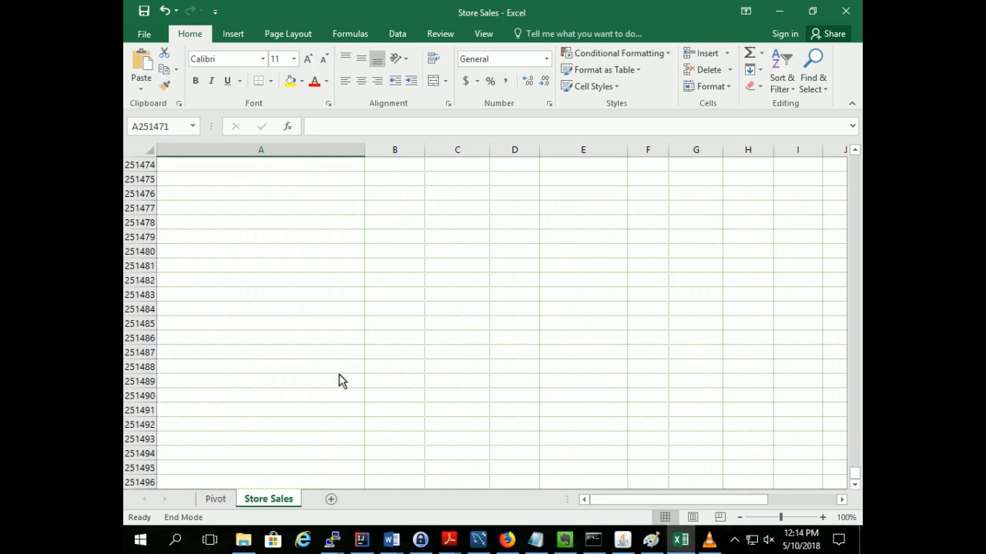
pyautogui.scroll(10, 342, 381)
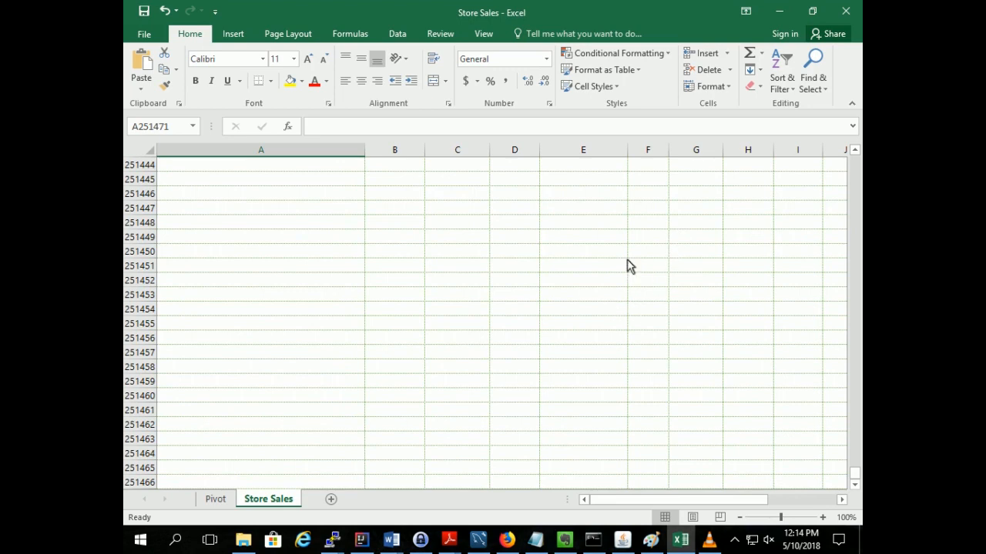
# Switch to MySQL Workbench, make foodmart the active schema, and run "select count(*) from sales_fact;"
pyautogui.click(478, 540)
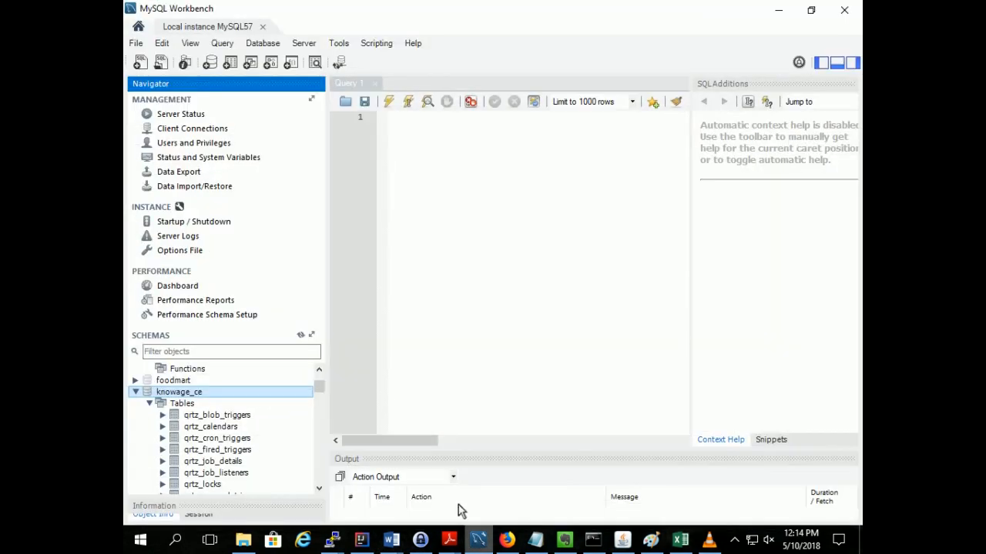
pyautogui.click(136, 392)
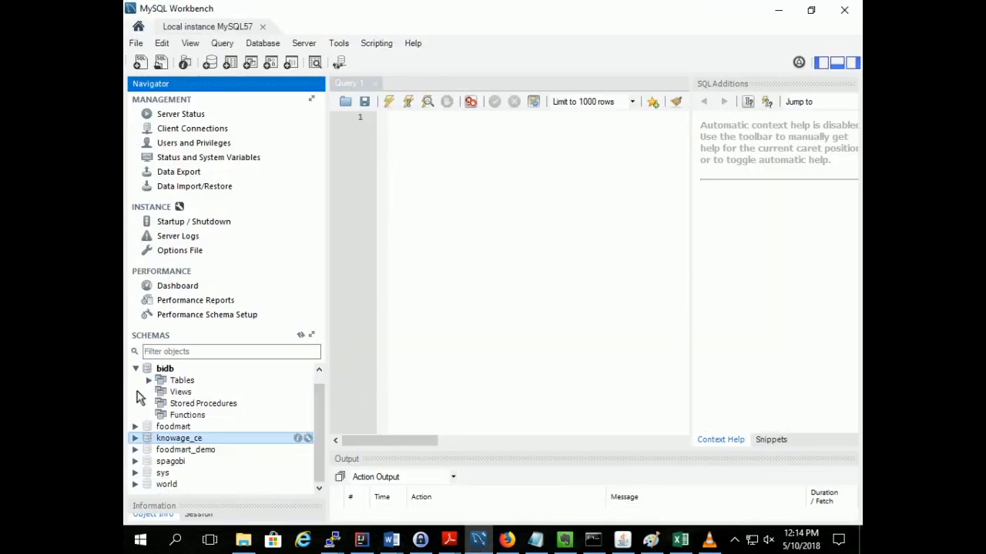
pyautogui.click(136, 426)
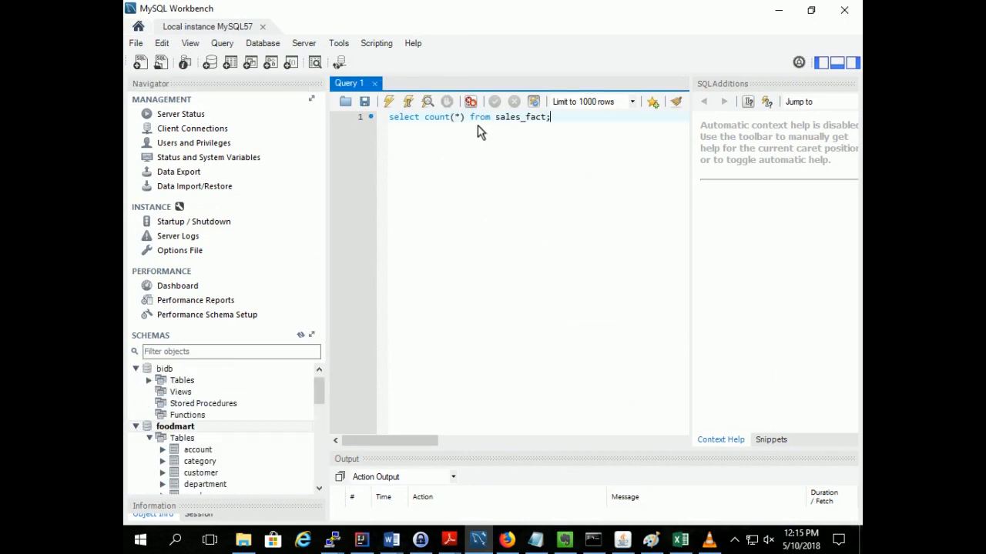
pyautogui.click(388, 101)
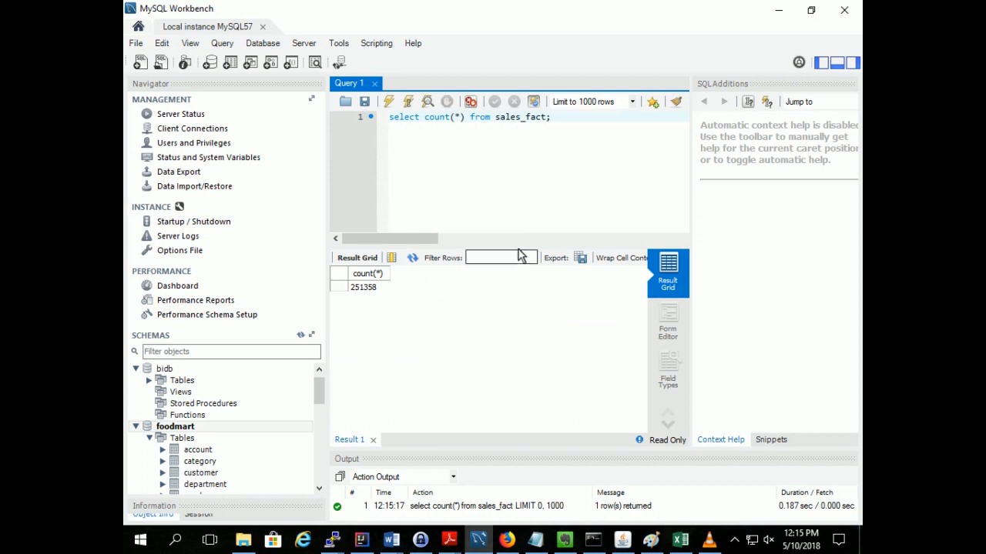
# Change the query to "select * from sales_fact;" and run it
pyautogui.moveTo(465, 118); pyautogui.dragTo(426, 120)
pyautogui.write('*')
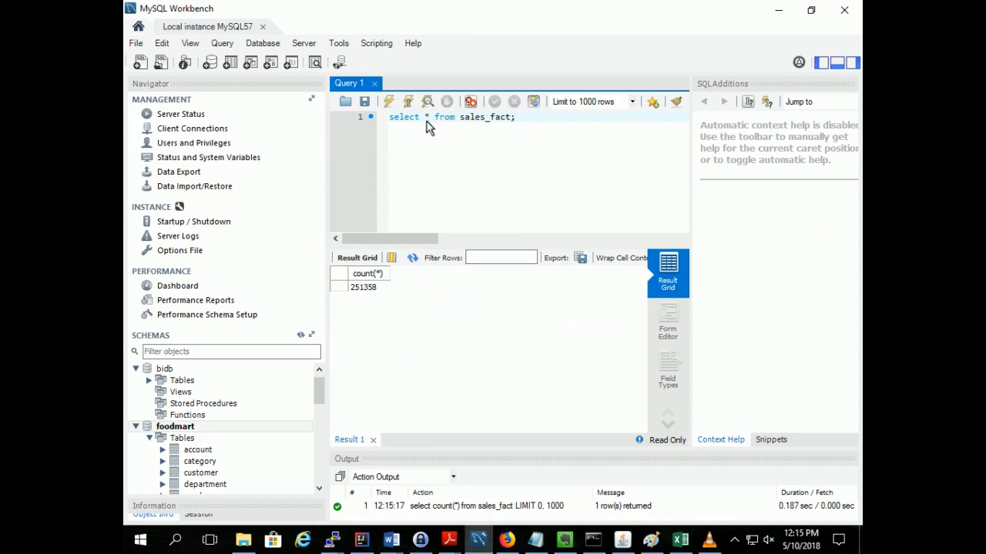
pyautogui.click(550, 130)
pyautogui.click(389, 102)
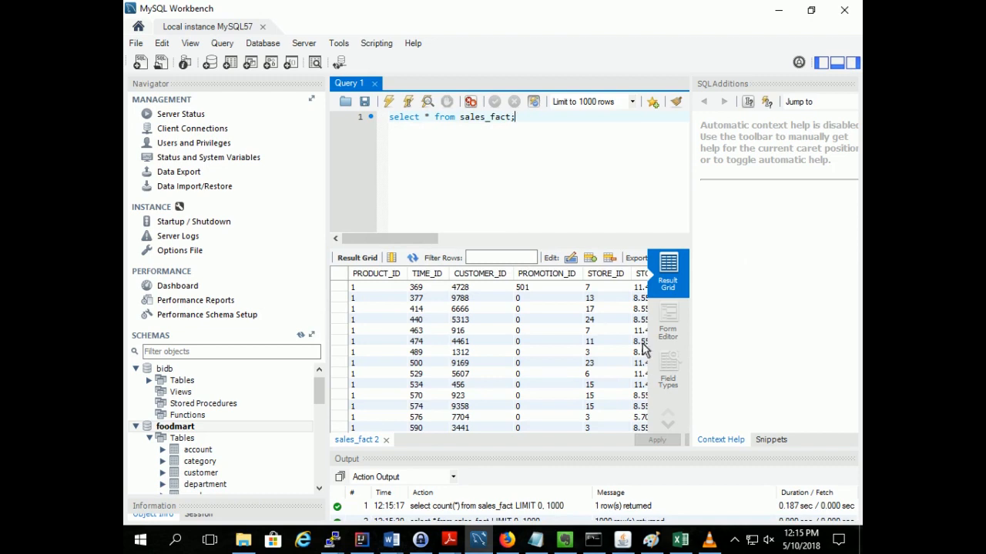
# Return to the Knowage report and open the Buttons Wizard from the template editing options
pyautogui.click(504, 542)
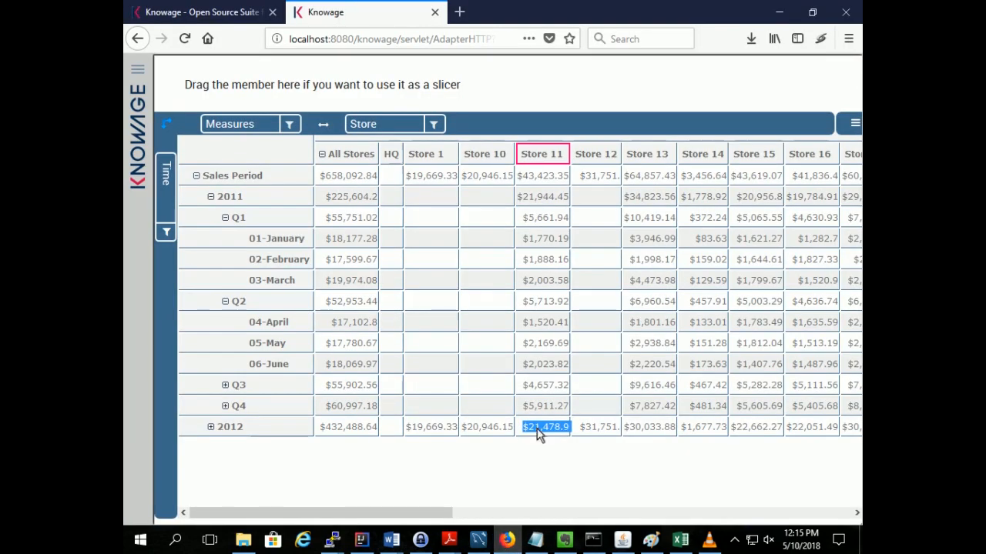
pyautogui.click(540, 450)
pyautogui.click(854, 125)
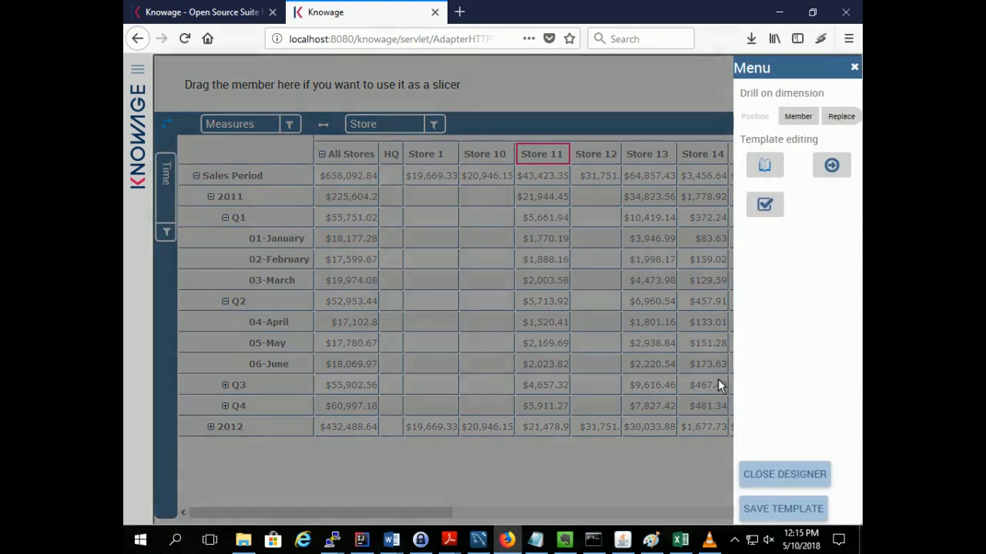
pyautogui.click(772, 209)
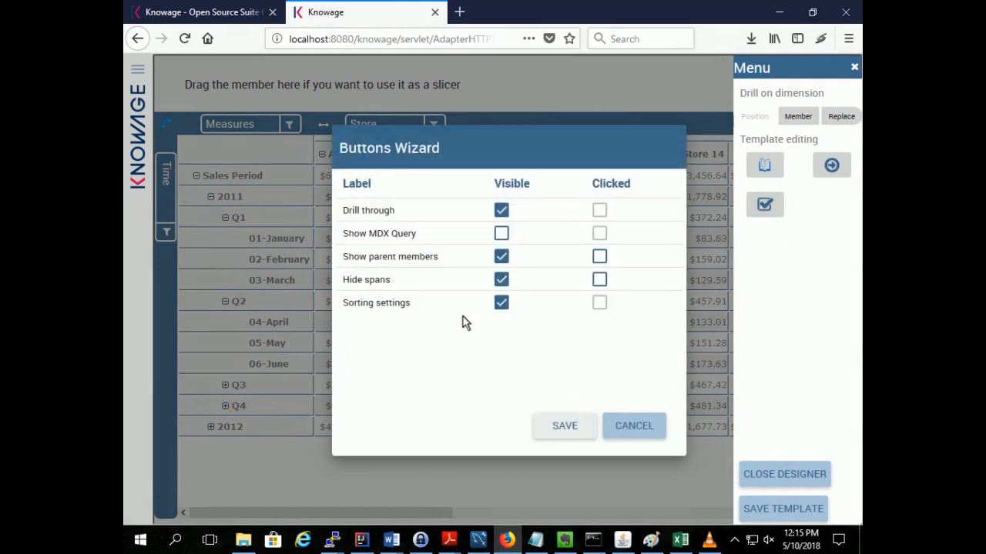
# Try making Show MDX Query visible and Show parent members clicked, discard the changes, and close the report's side menu
pyautogui.click(502, 234)
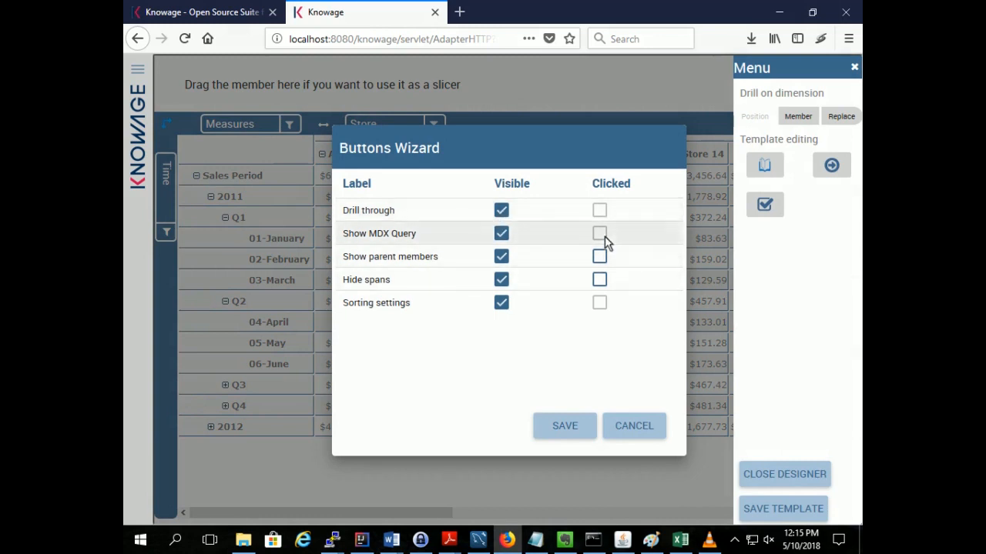
pyautogui.click(599, 258)
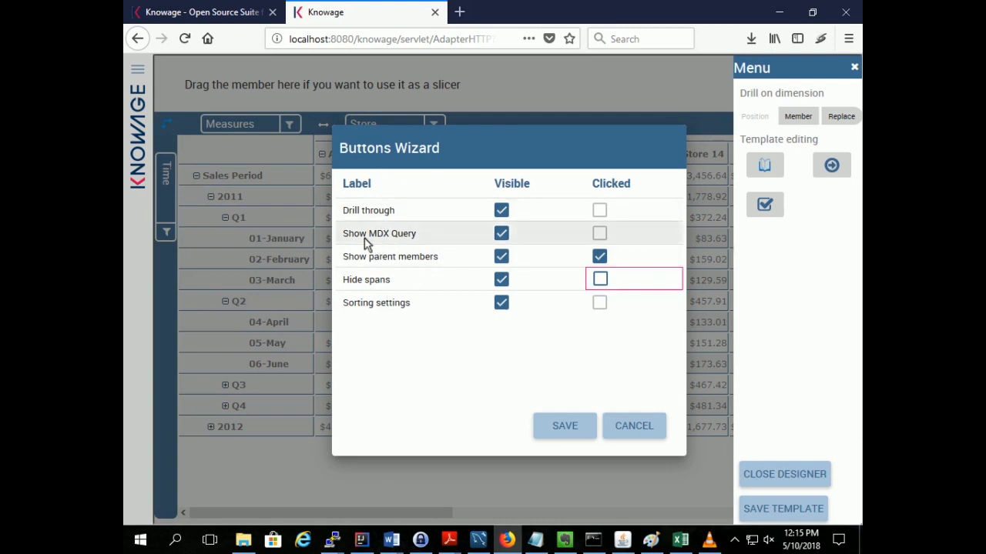
pyautogui.click(623, 423)
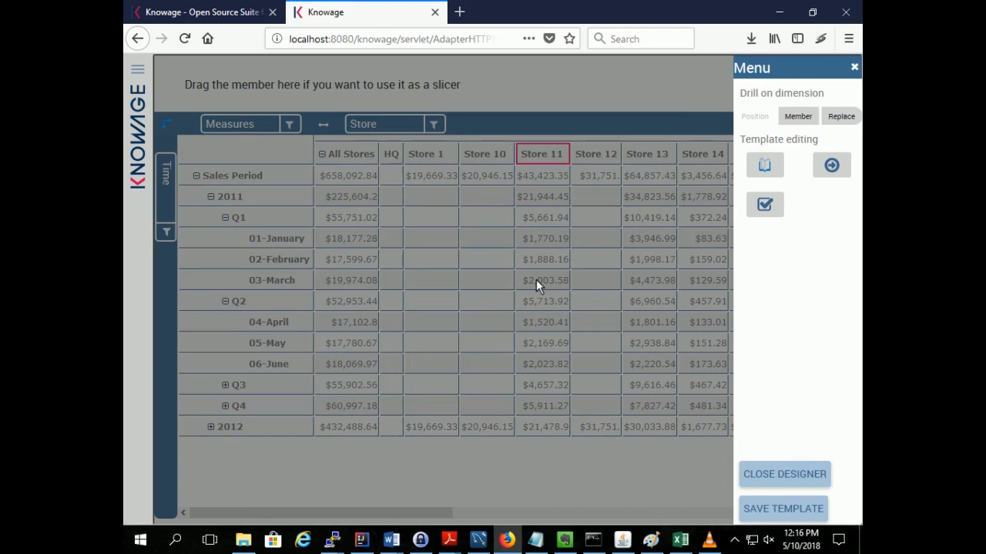
pyautogui.click(854, 68)
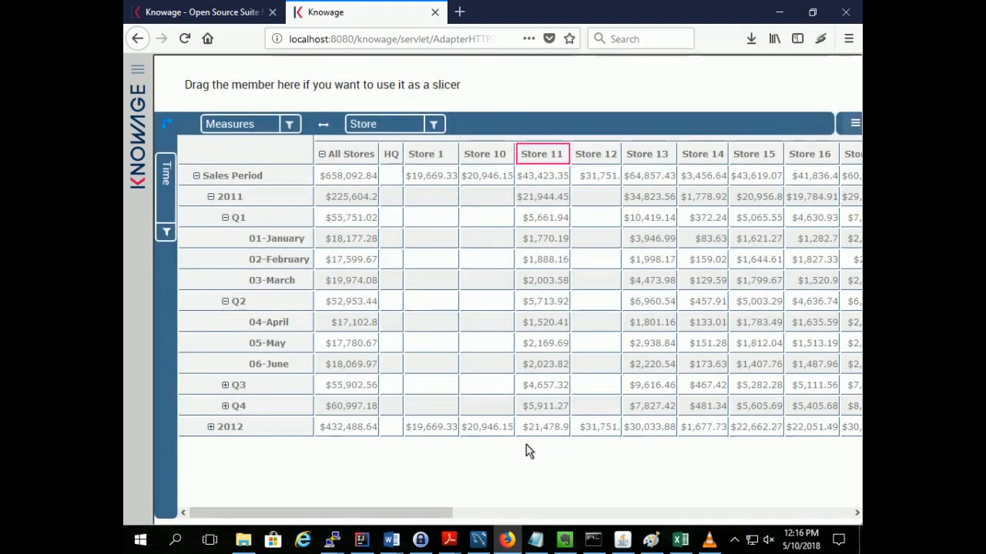